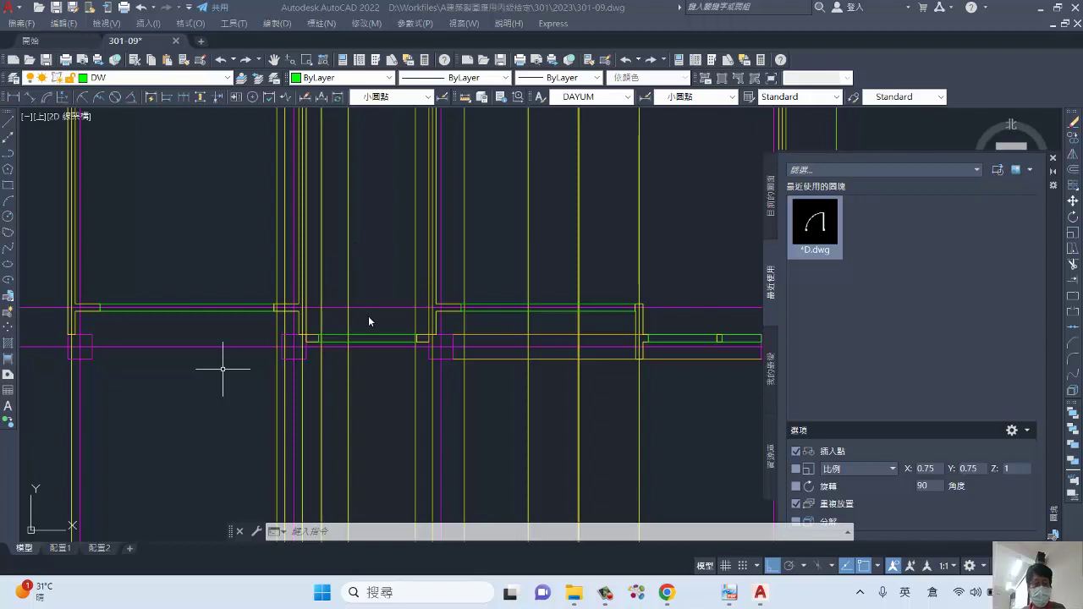
- Mirror the door leaf, swing arc and hinge-side jamb about the vertical line through the opposite jamb's notch, keeping the source objects
scroll(57, 338, "down", 2)
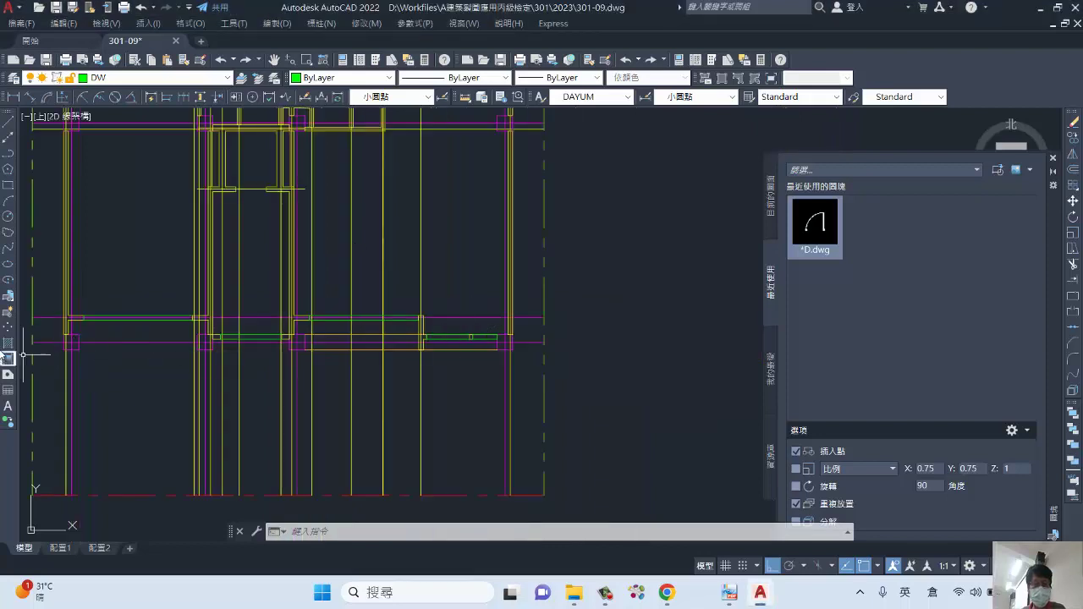
middle_click_drag(172, 330, 658, 314)
scroll(239, 238, "up", 2)
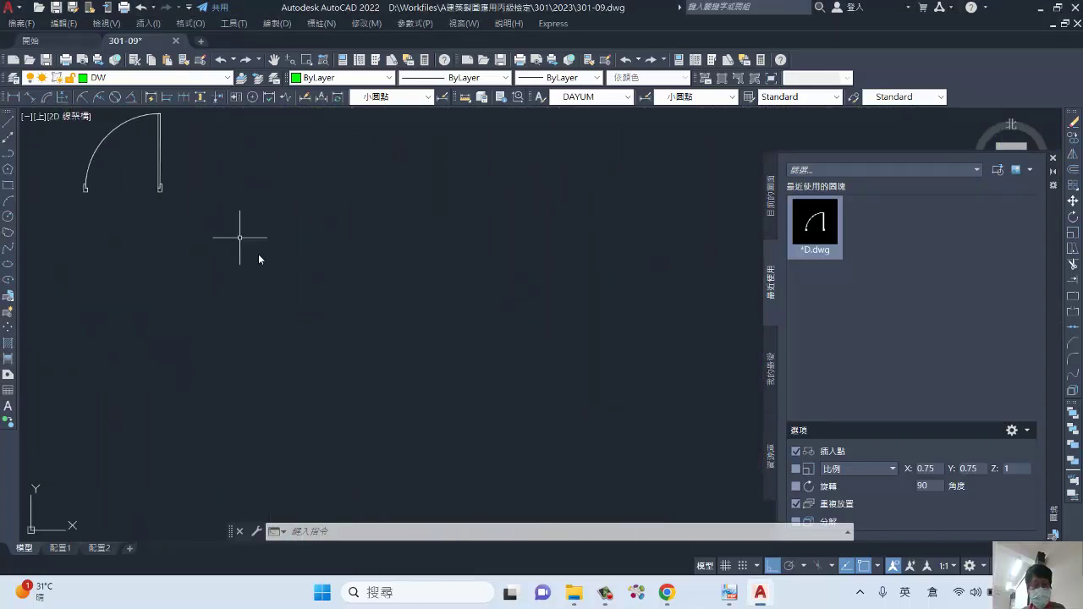
middle_click_drag(239, 238, 442, 394)
scroll(263, 321, "up", 2)
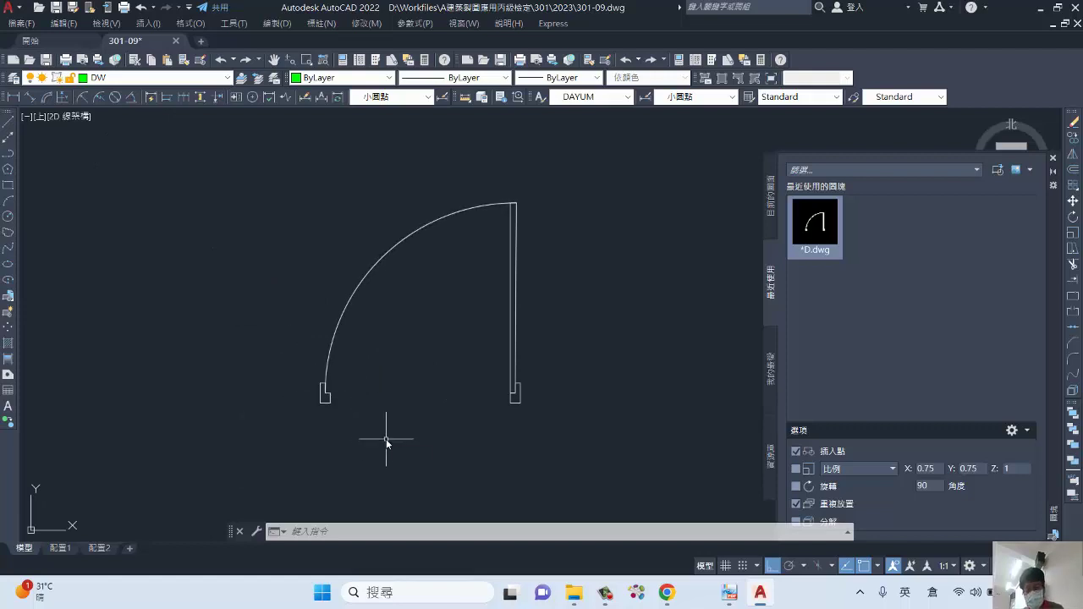
key("Return")
left_click(543, 400)
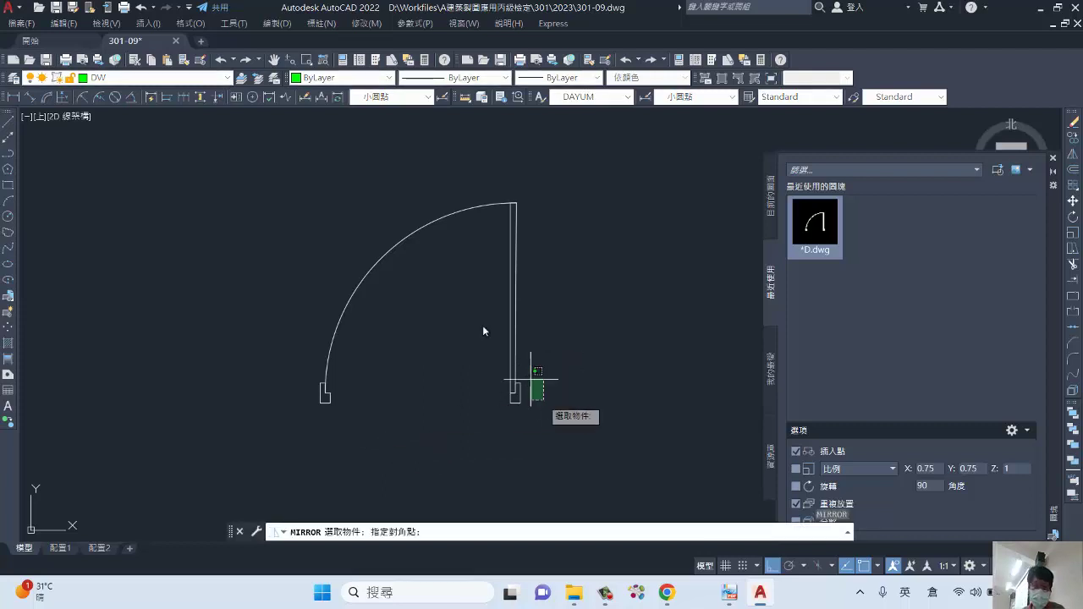
left_click(401, 217)
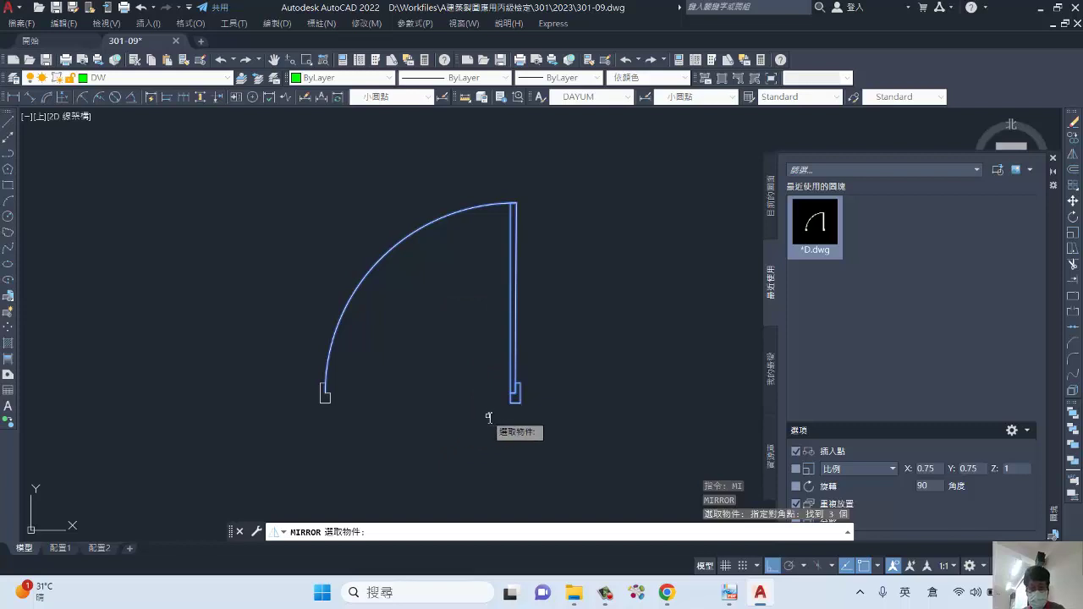
key("Return")
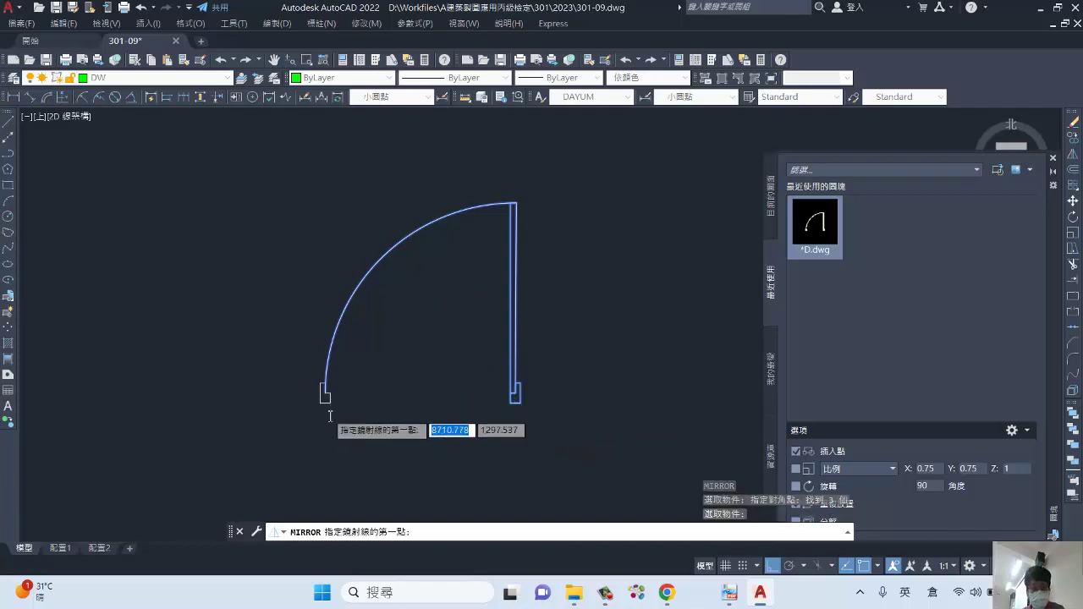
scroll(327, 398, "up", 5)
scroll(331, 396, "down", 2)
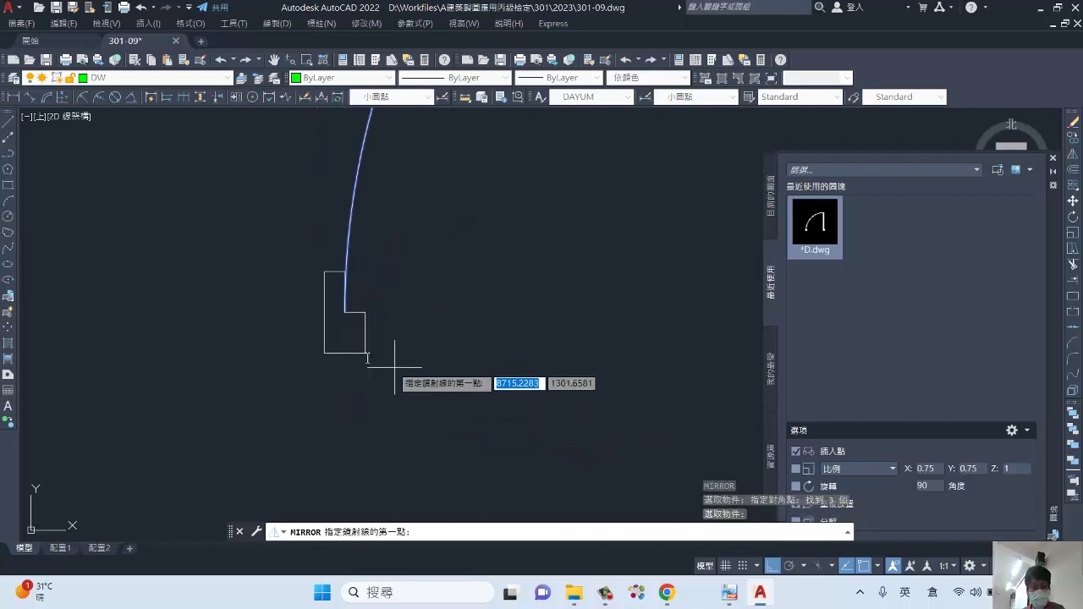
left_click(345, 313)
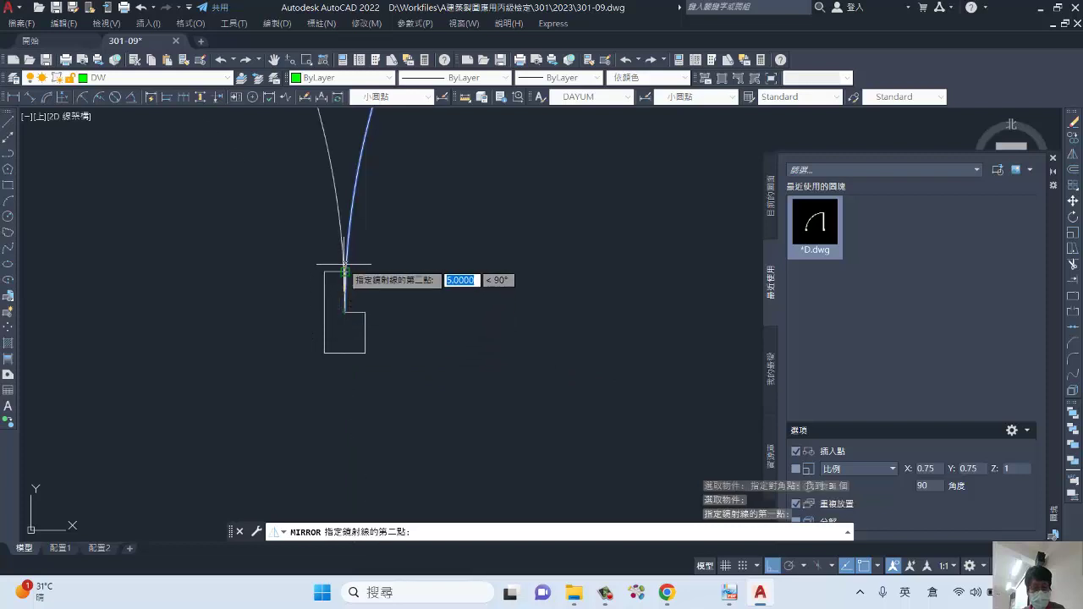
left_click(345, 271)
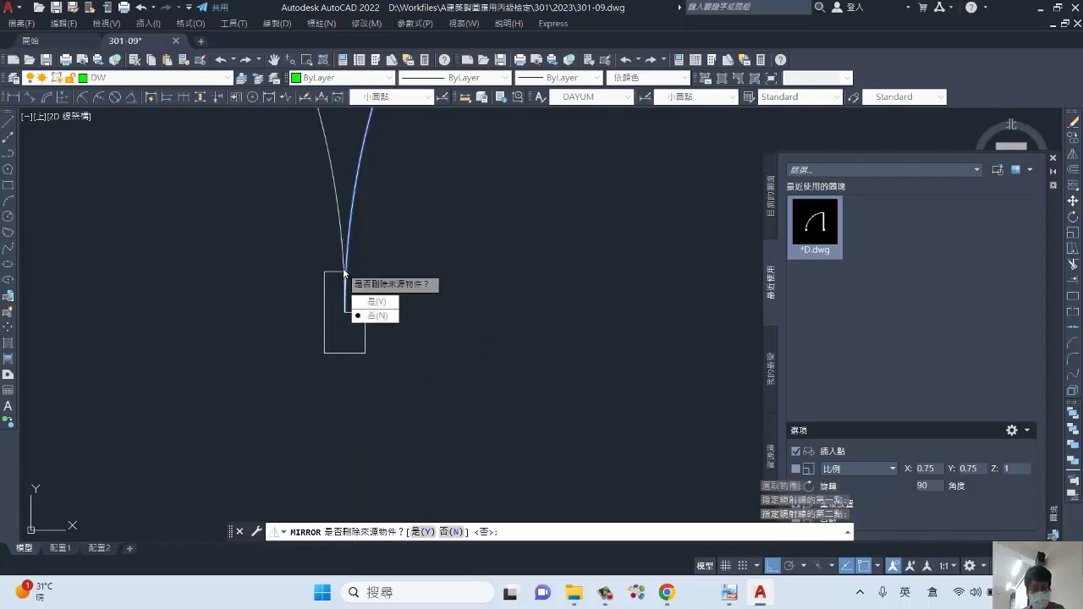
left_click(374, 314)
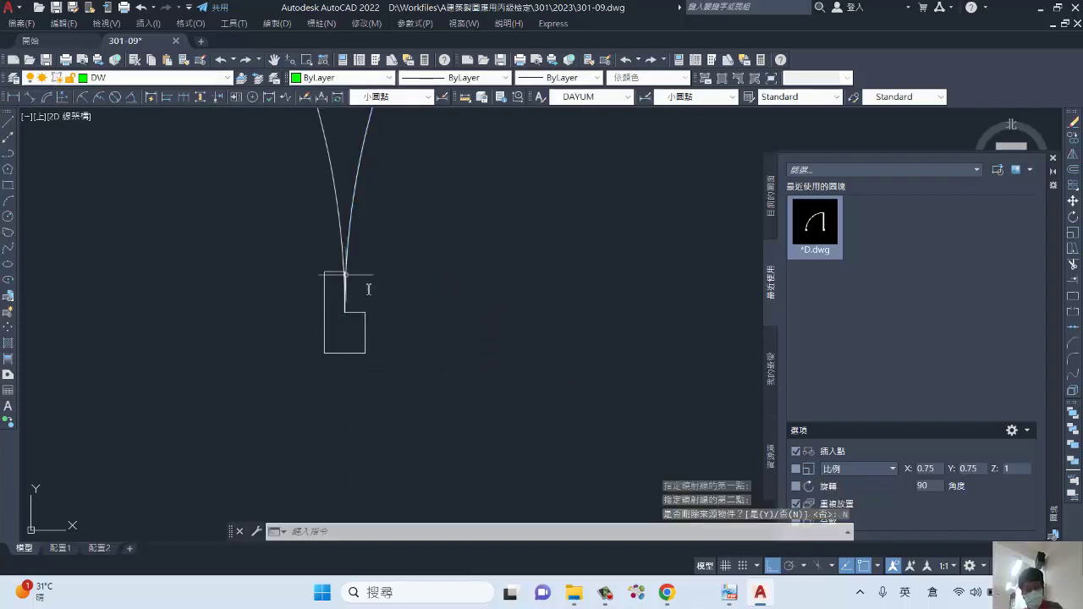
- Delete the leftover jamb in the middle, where the two door swing arcs meet
scroll(372, 316, "down", 4)
scroll(391, 340, "up", 3)
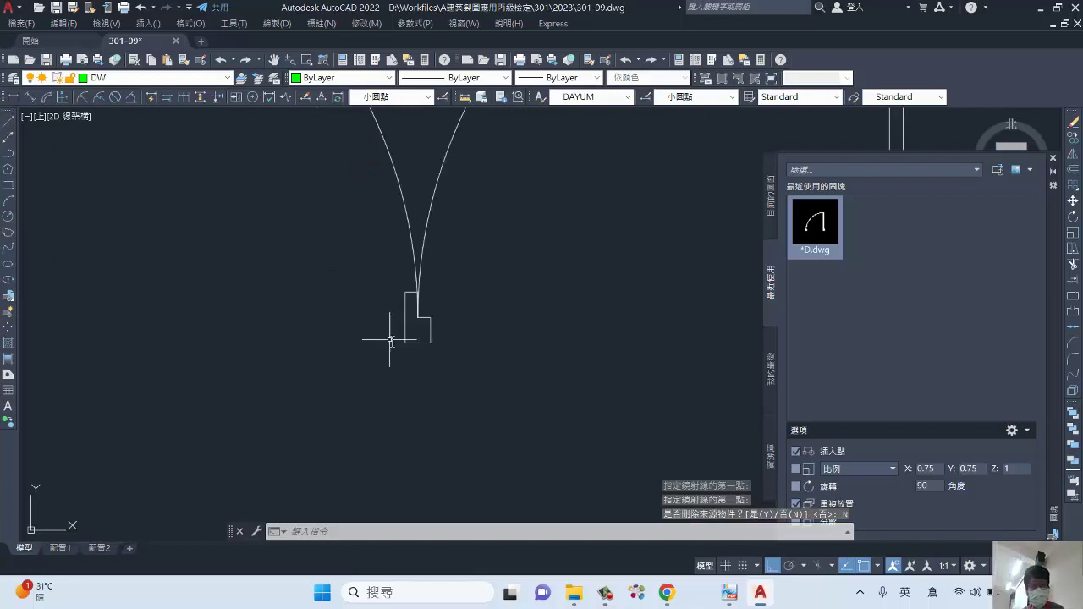
left_click(405, 328)
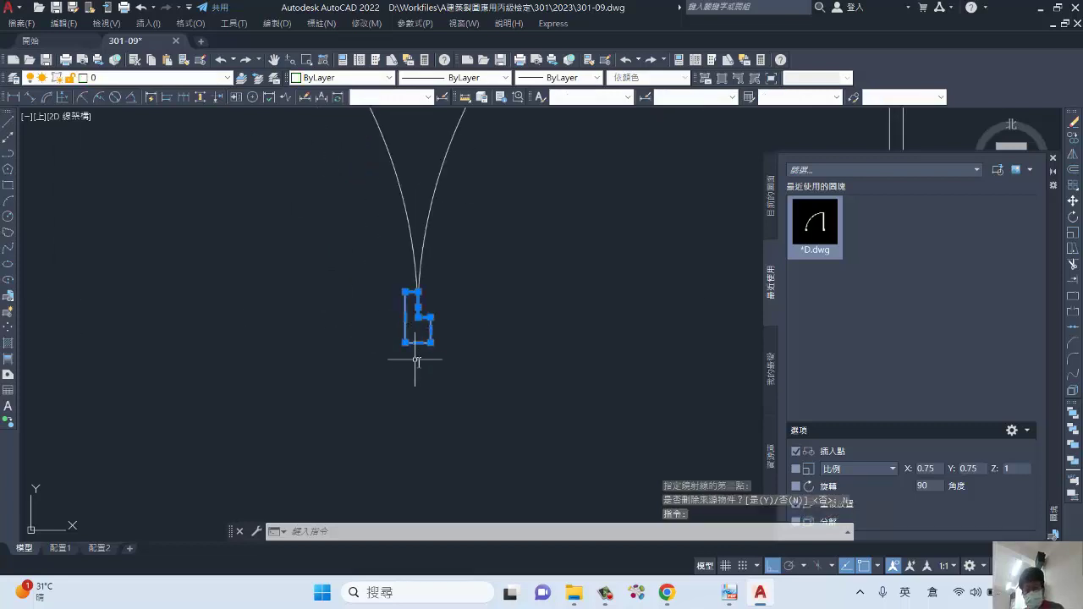
key("Delete")
scroll(426, 365, "down", 3)
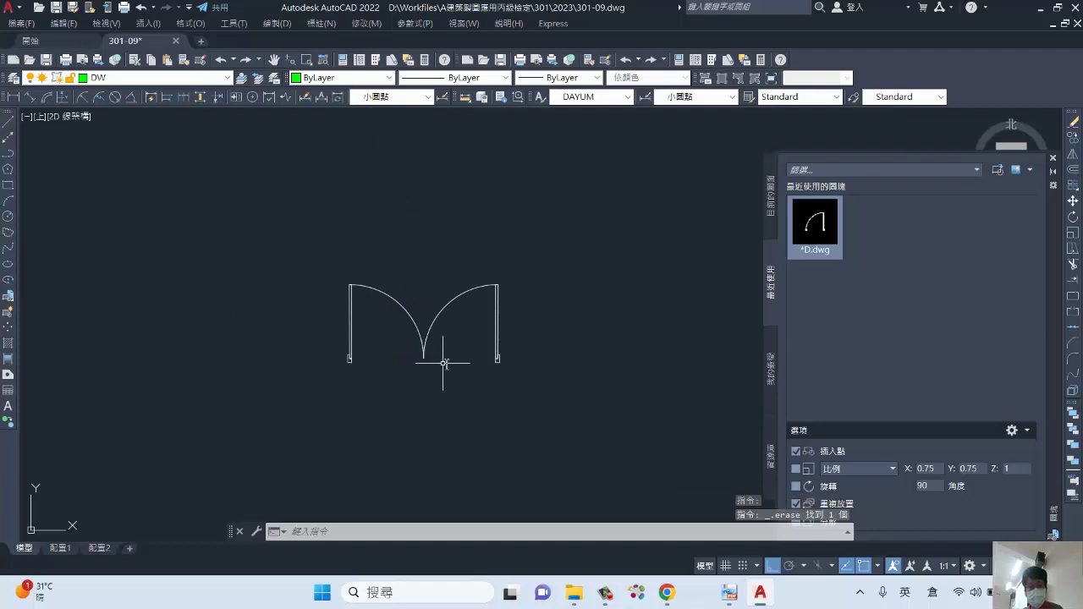
- Draw a horizontal line joining the bottom outer corners of the double door's two jambs
scroll(507, 367, "up", 4)
middle_click_drag(387, 380, 439, 323)
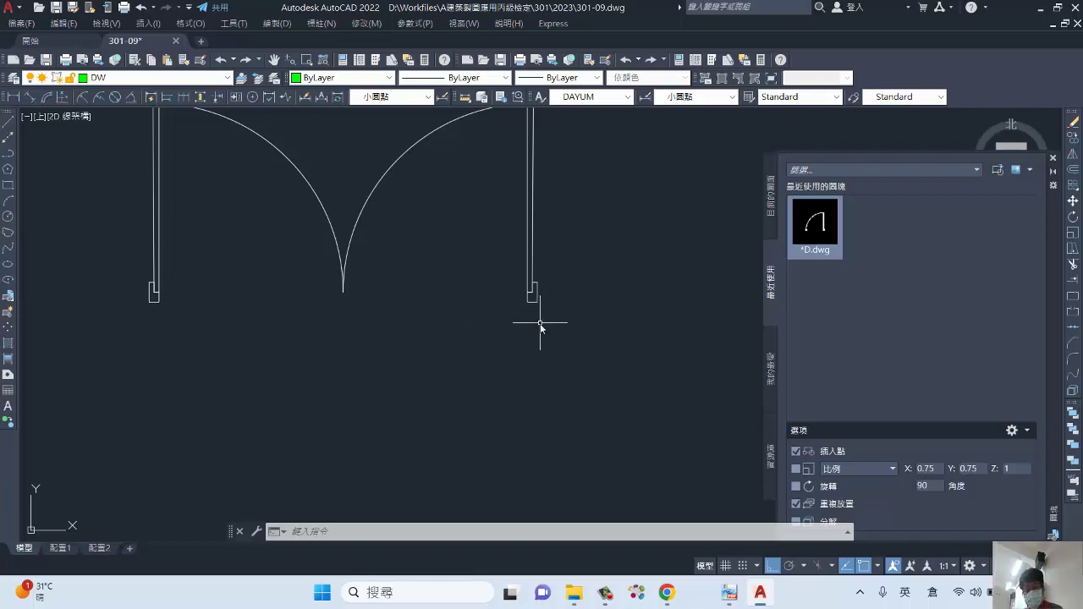
type("l")
key("BackSpace")
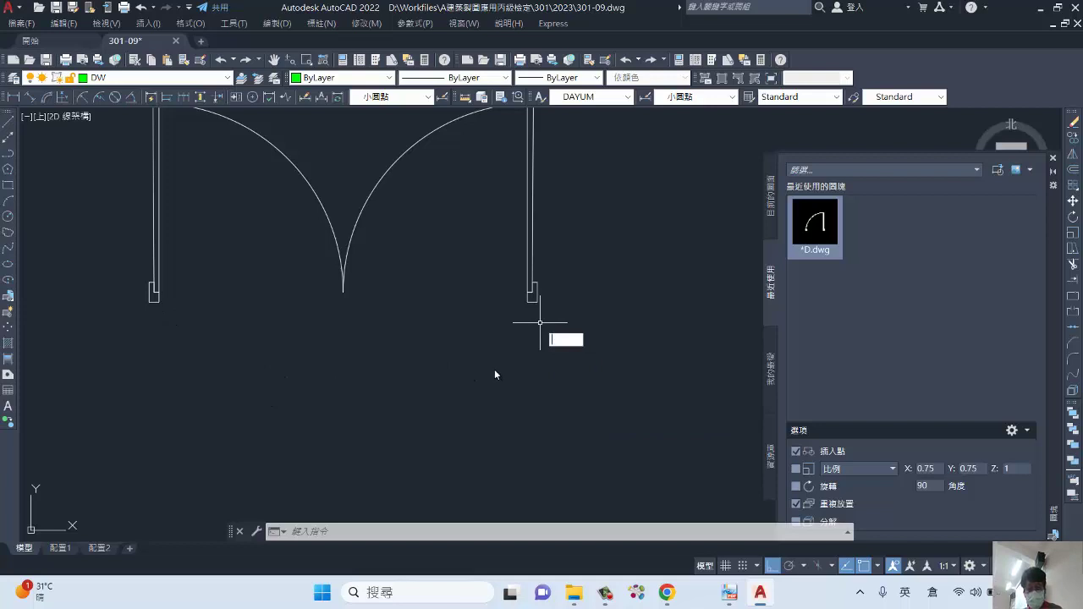
type("l")
key("Return")
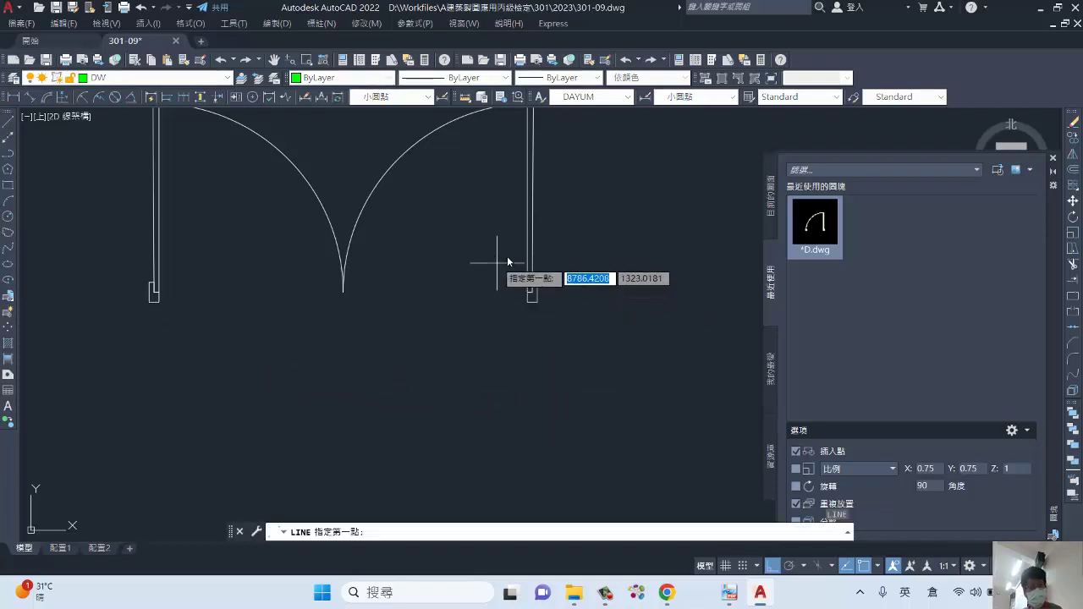
left_click(150, 302)
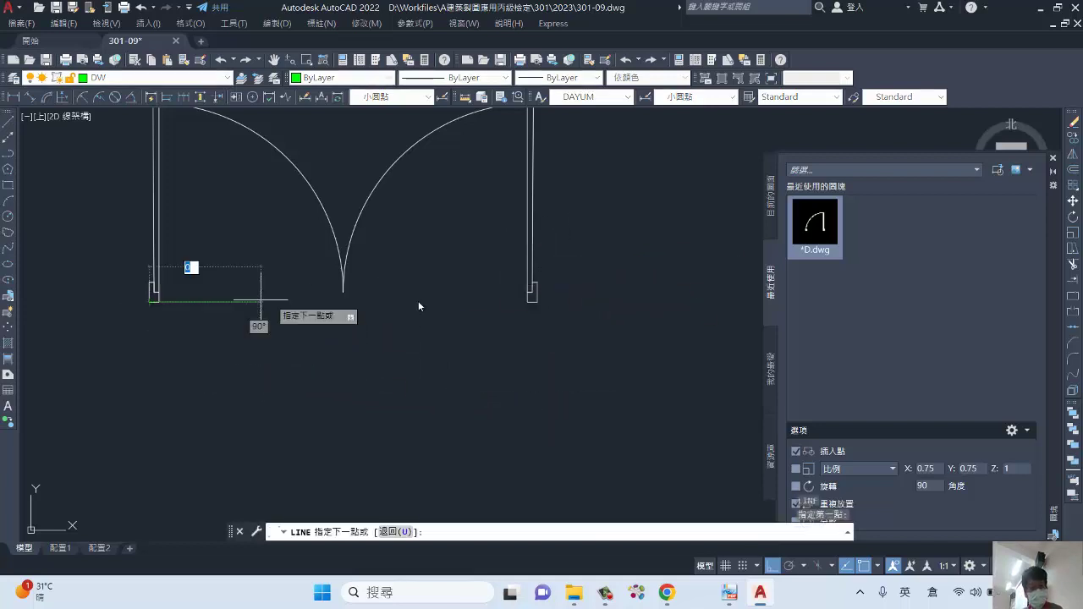
left_click(536, 301)
key("Return")
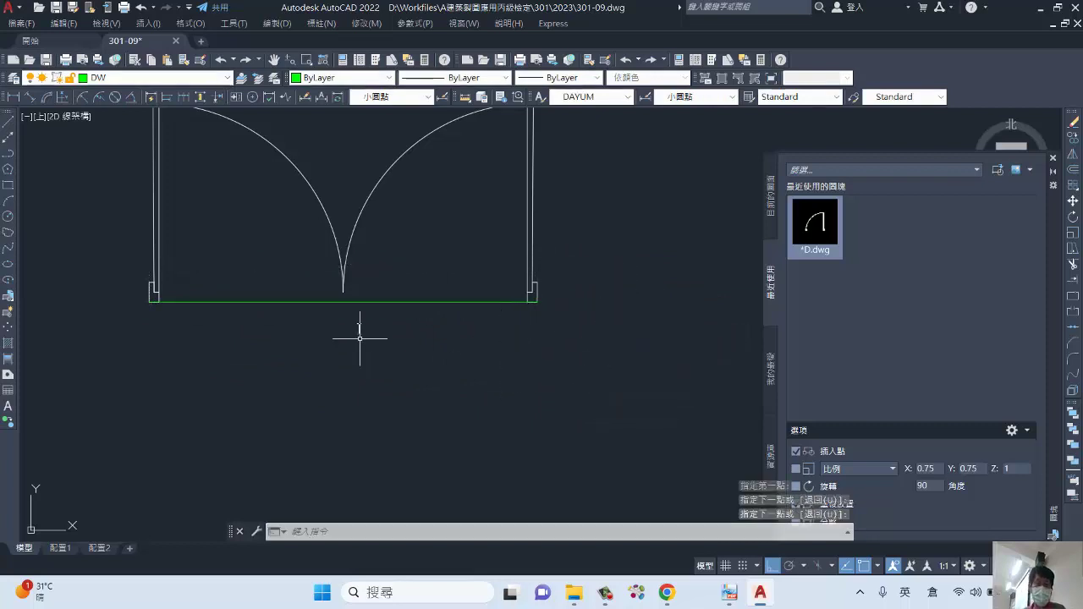
- Extend the two door swing arcs down to the horizontal line between the jambs
scroll(360, 339, "up", 3)
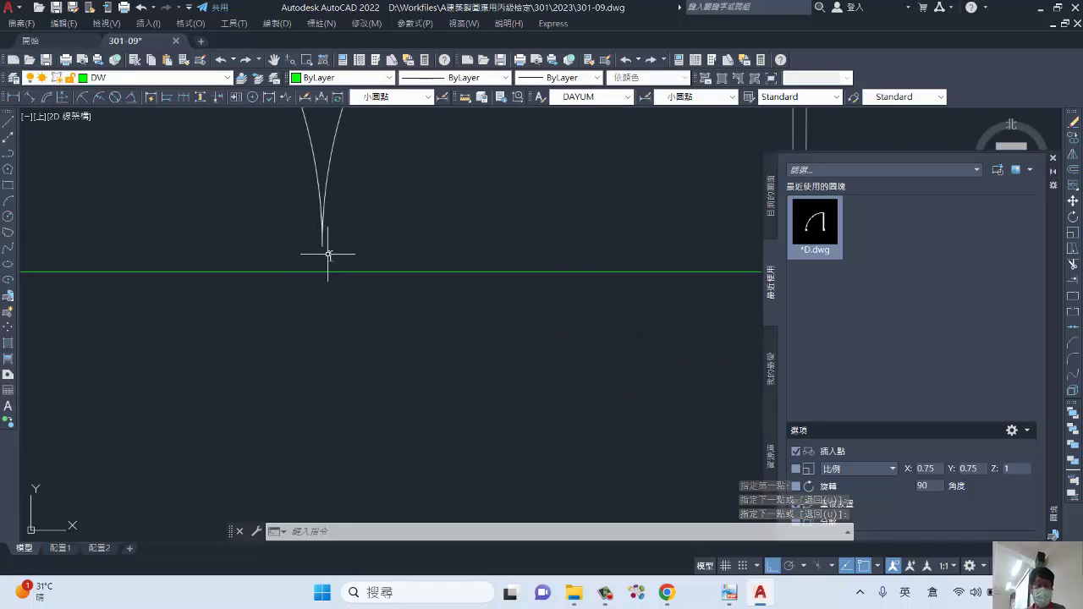
type("E")
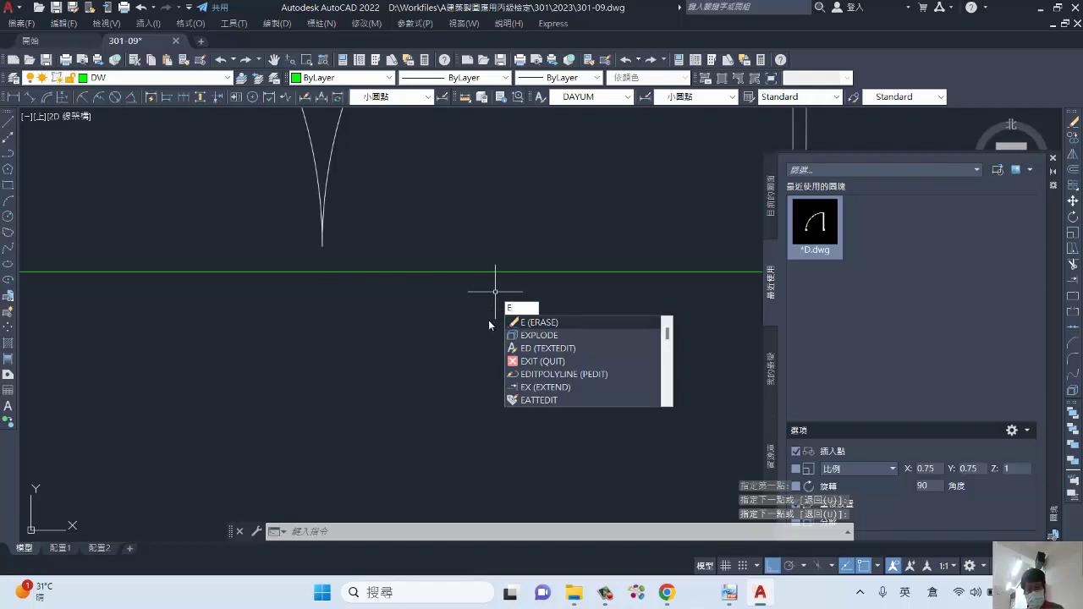
type("X")
key("Return")
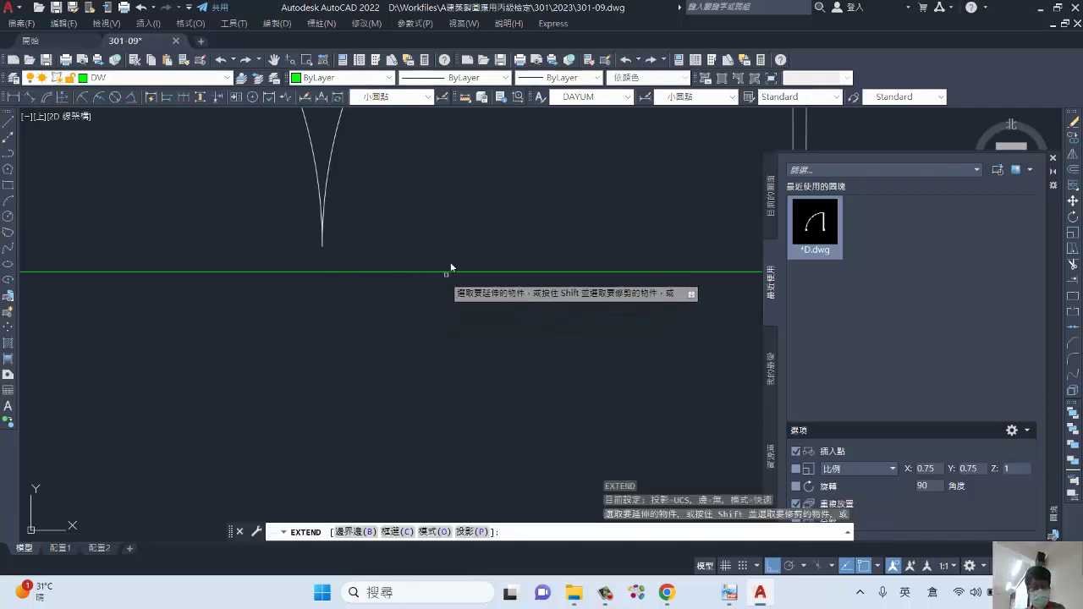
left_click(330, 174)
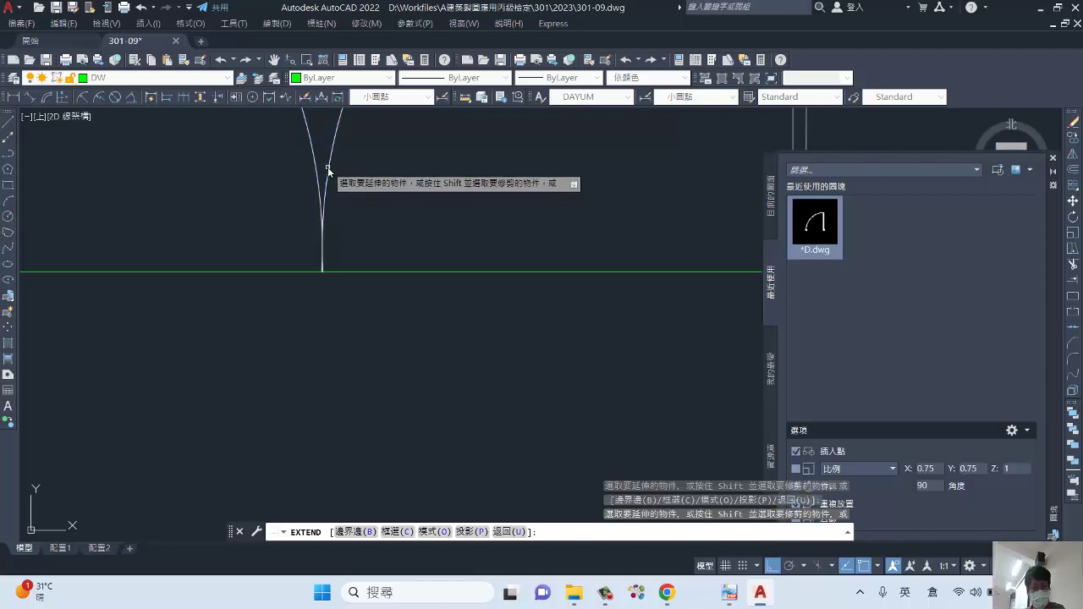
key("Escape")
scroll(327, 271, "down", 2)
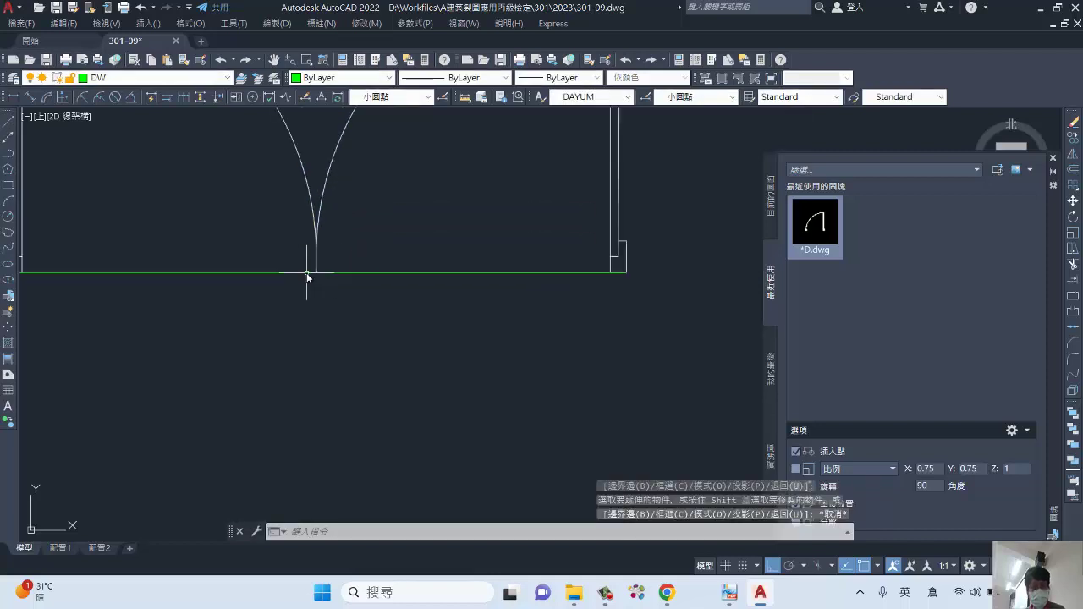
scroll(307, 283, "up", 3)
mouse_move(370, 300)
middle_mouse_down()
mouse_move(422, 289)
mouse_move(369, 332)
middle_mouse_up()
- Scale the whole double door by reference from the left jamb's bottom outer corner, using the overall door width as reference and 200 as new length
scroll(414, 306, "down", 4)
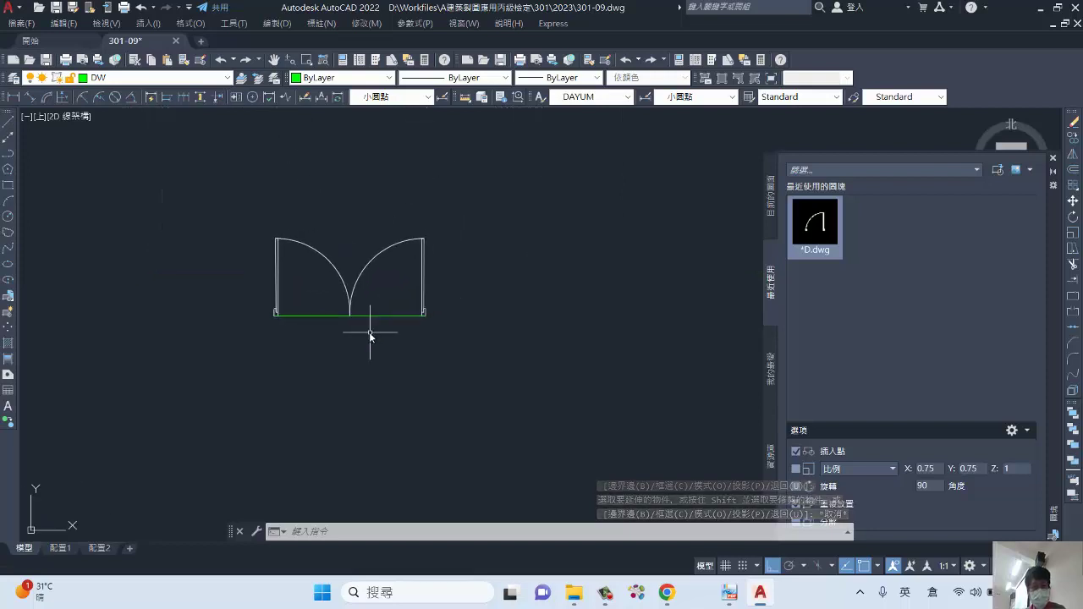
type("SC")
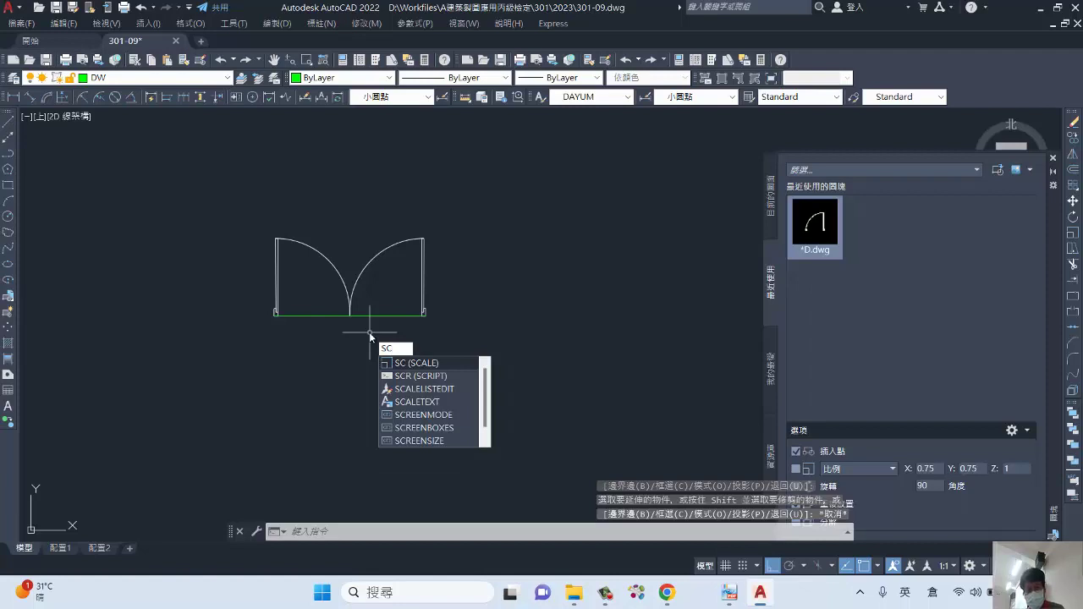
key("Return")
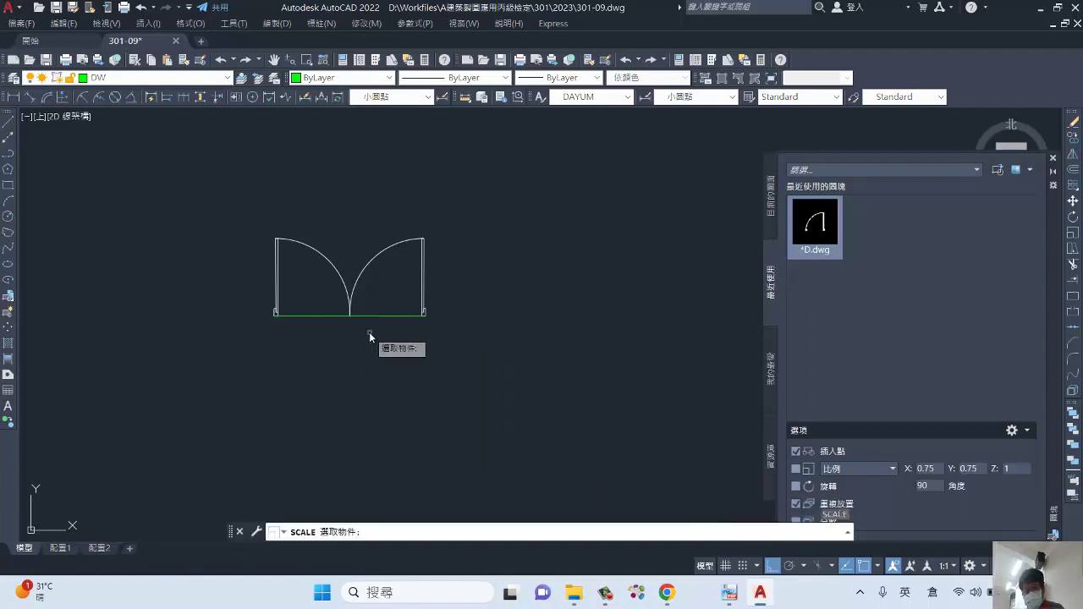
left_click(456, 328)
left_click(253, 218)
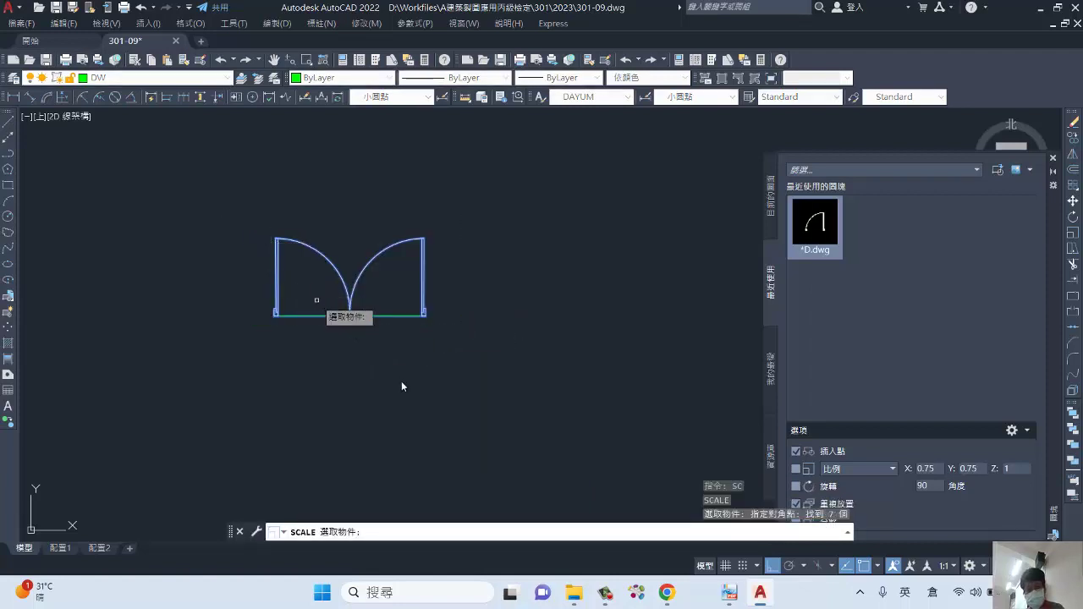
key("Return")
scroll(350, 339, "up", 6)
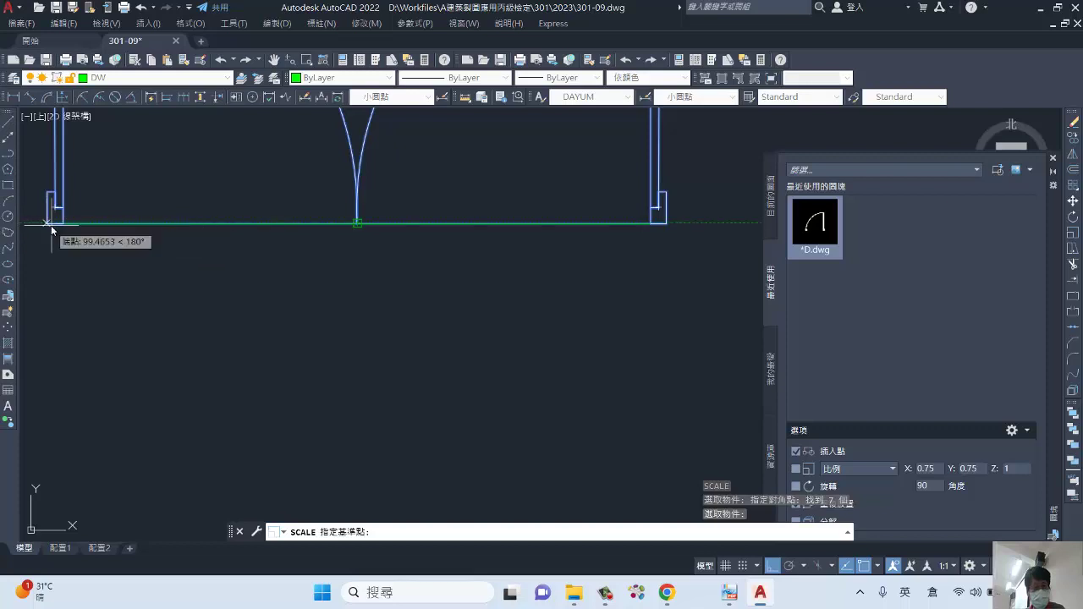
scroll(47, 225, "up", 3)
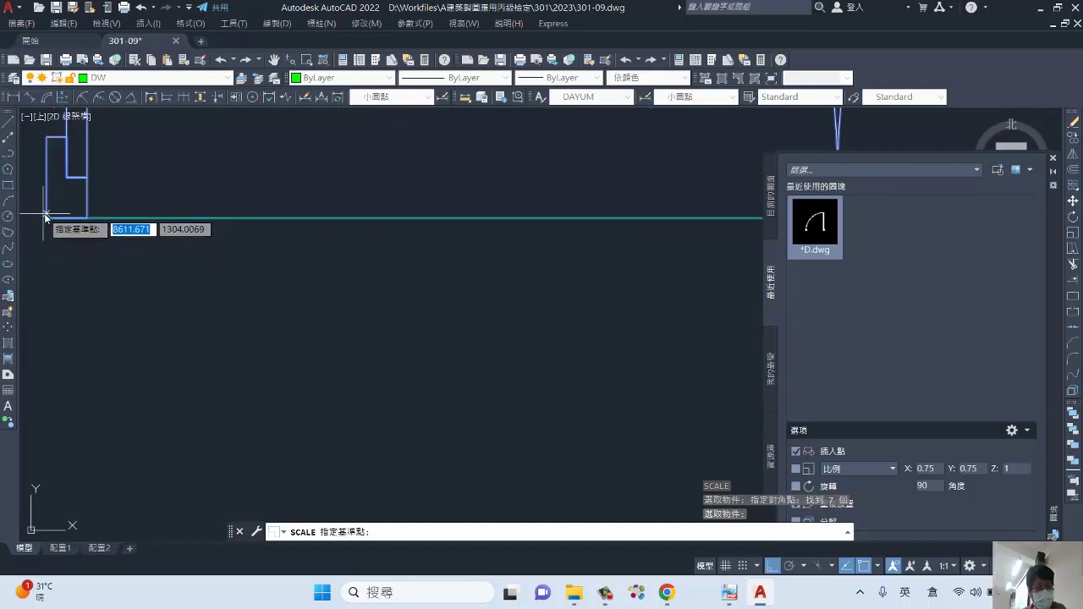
left_click(46, 217)
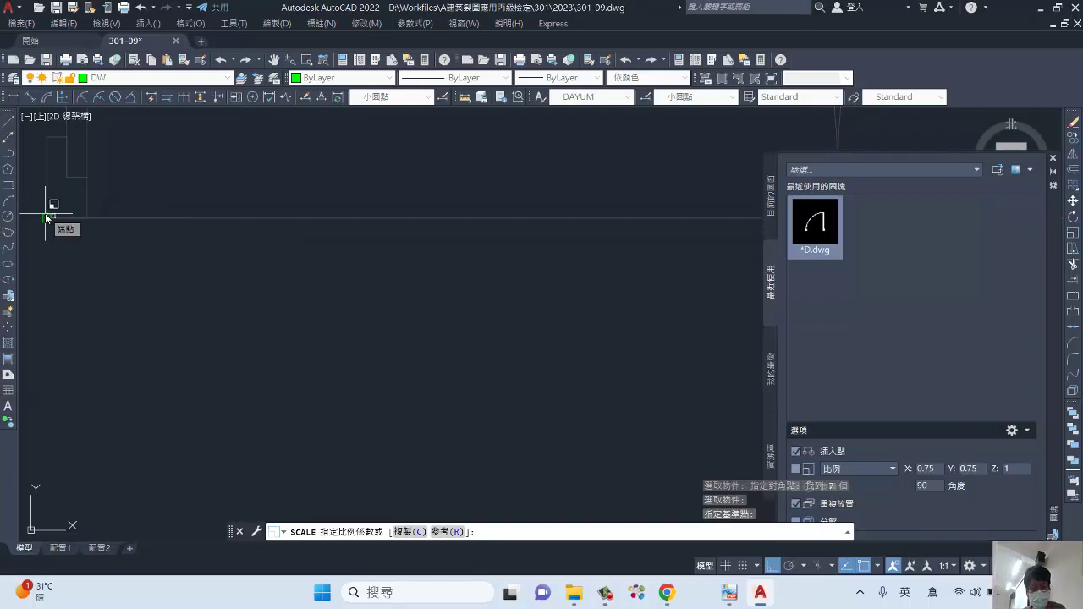
type("r")
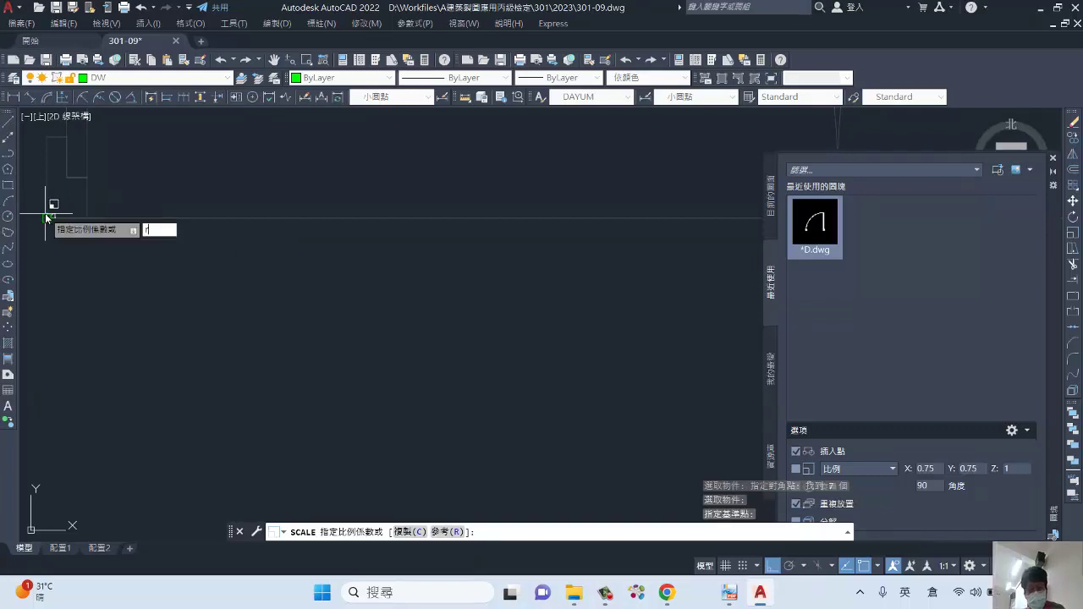
key("Return")
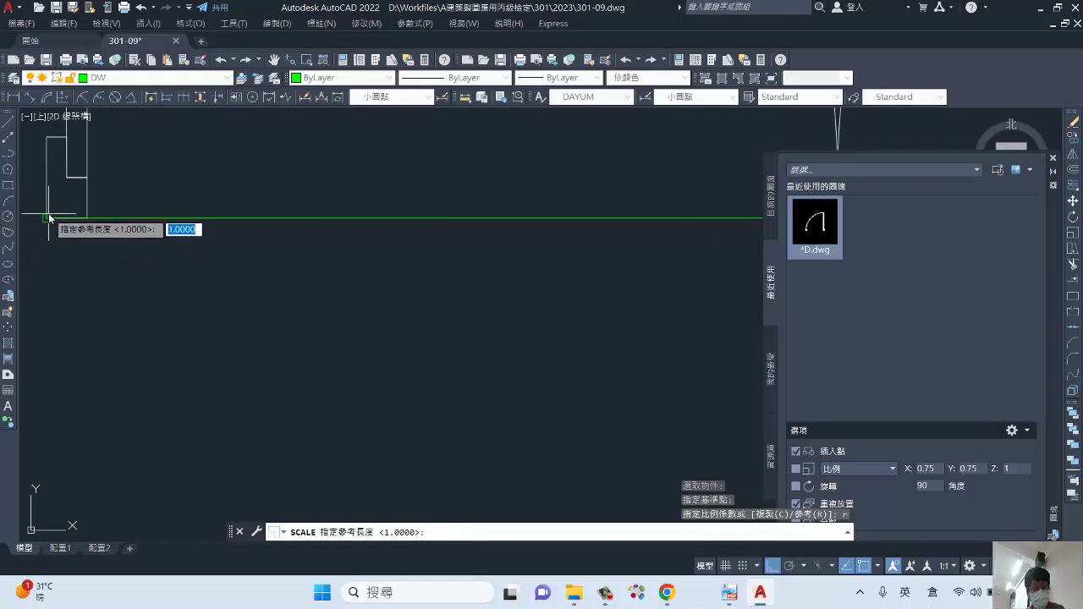
left_click(49, 218)
scroll(355, 222, "up", 3)
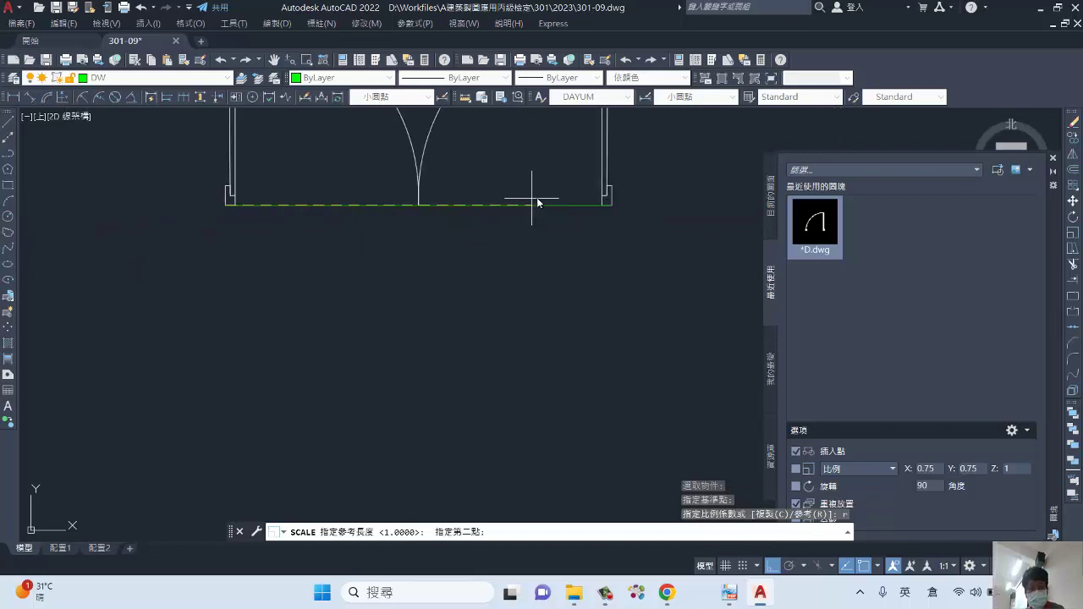
left_click(611, 206)
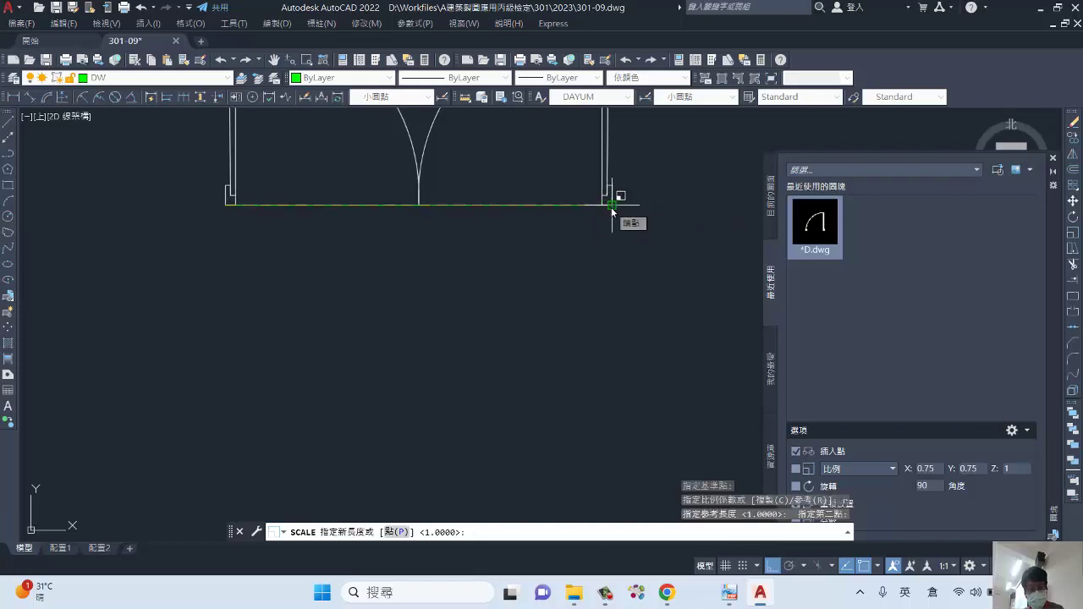
type("200")
key("Return")
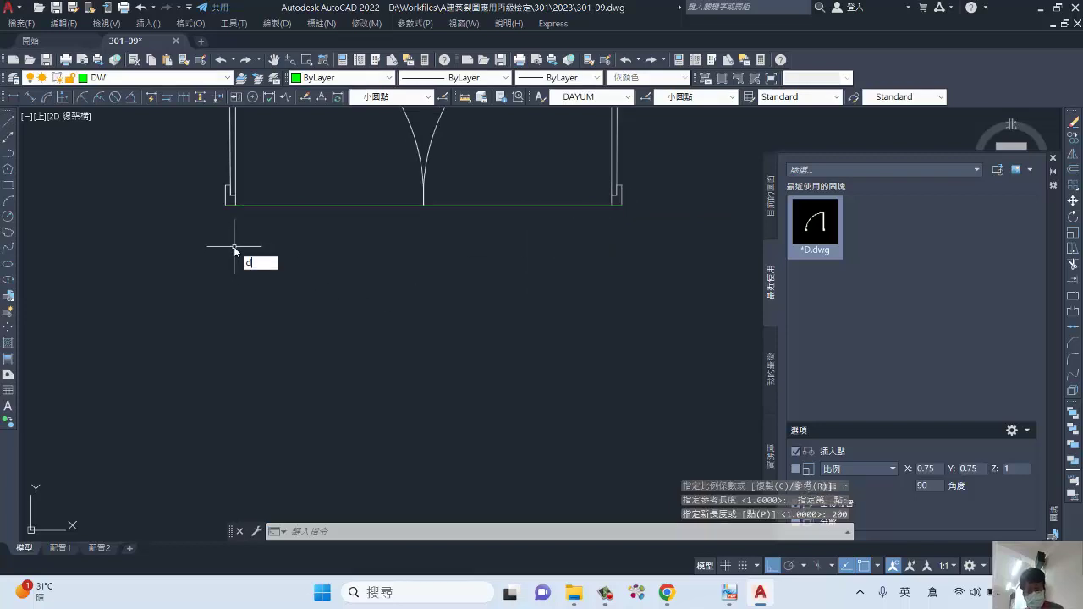
- Measure the distance between the bottom outer corners of the double door's two jambs
key("Return")
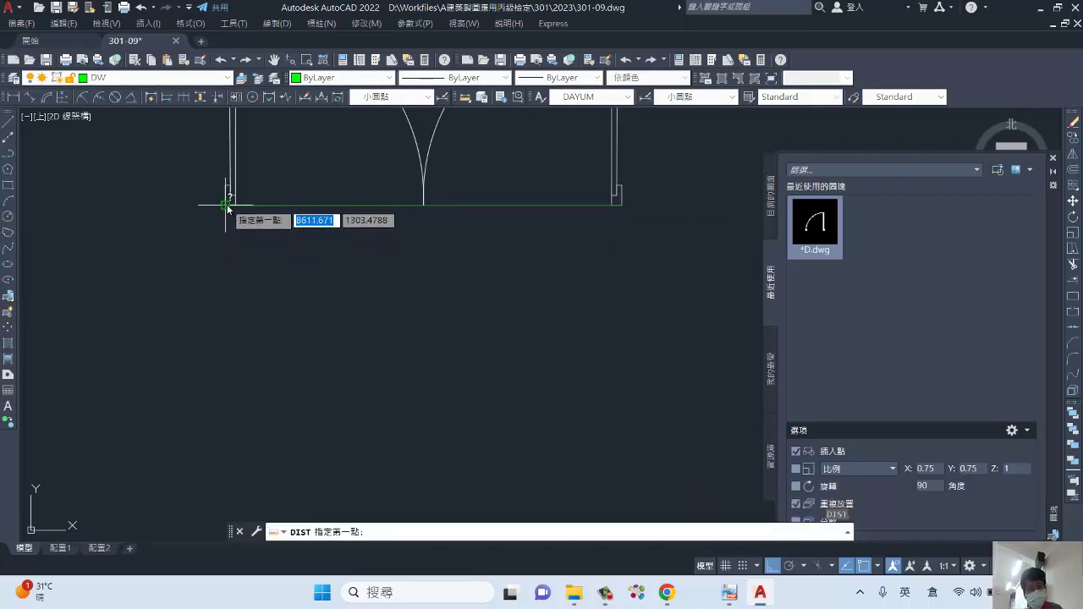
left_click(226, 204)
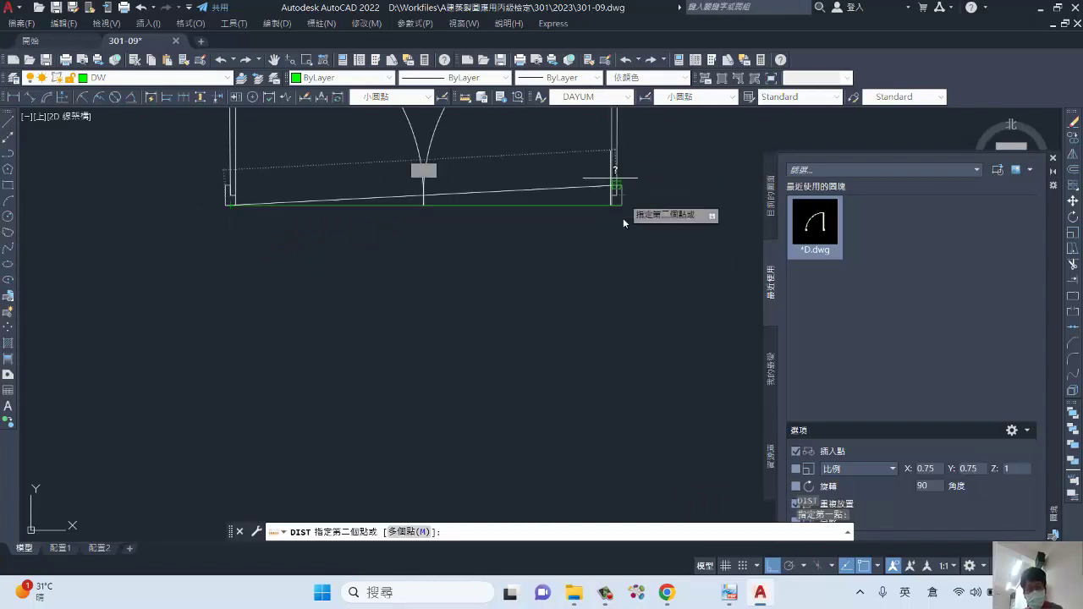
scroll(623, 217, "up", 2)
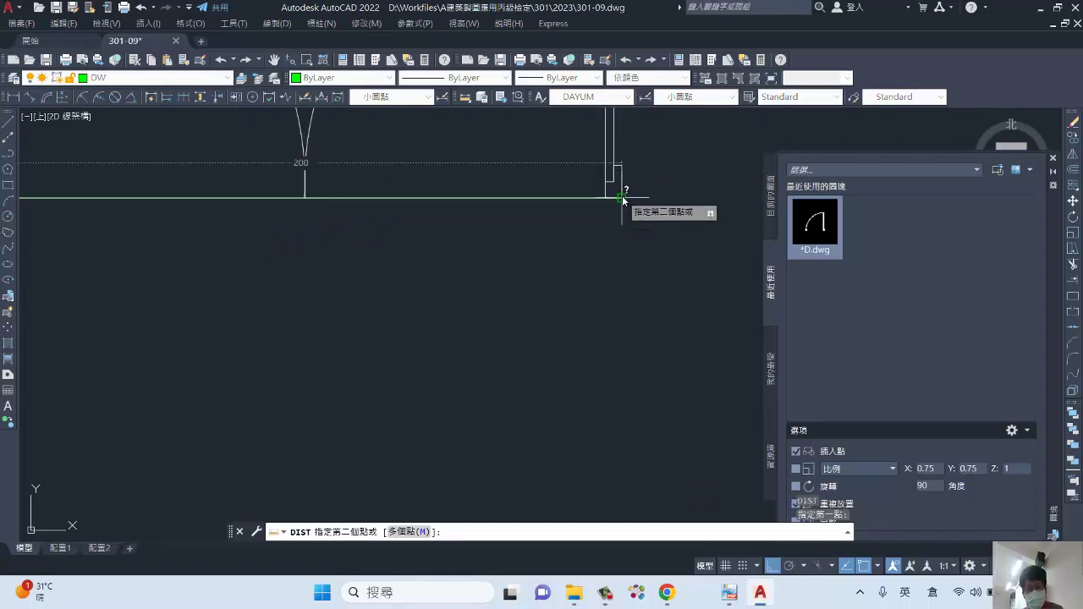
left_click(623, 197)
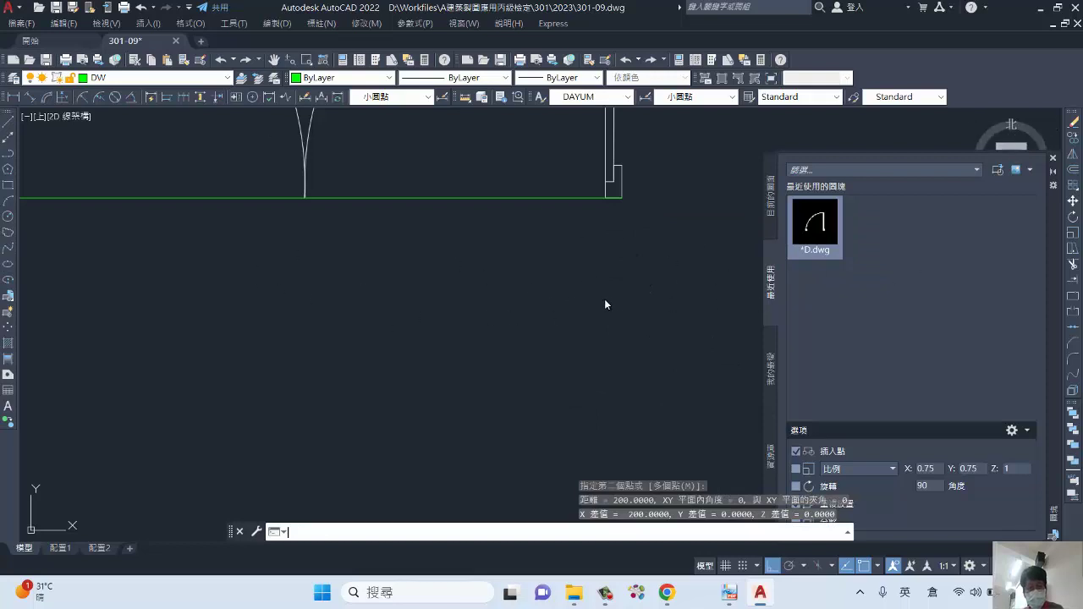
- Turn off ortho mode and delete the horizontal line joining the bottoms of the double door's jambs
key("F8")
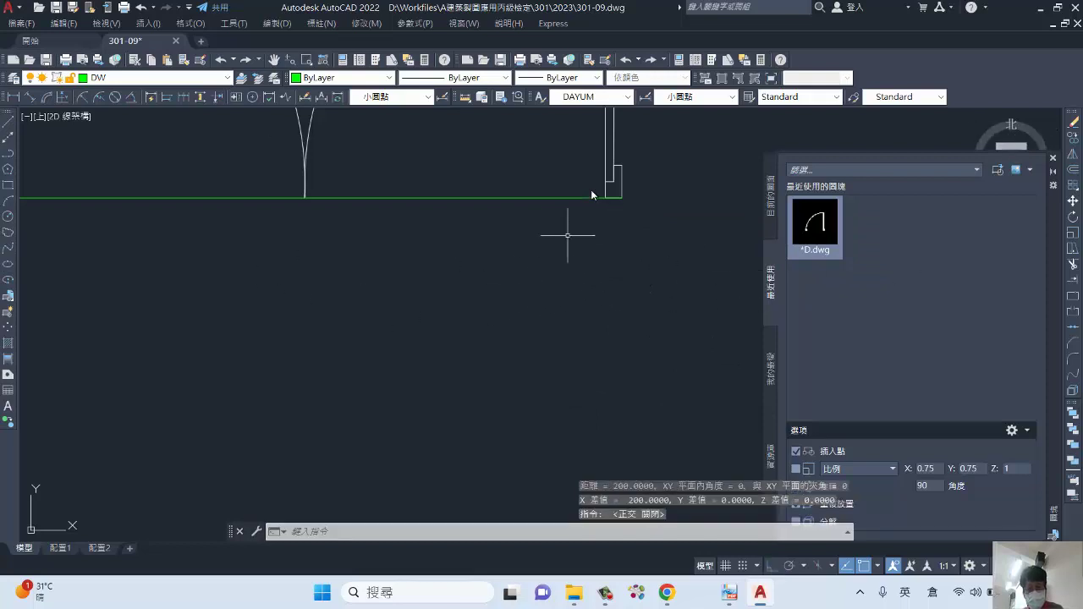
scroll(616, 218, "down", 4)
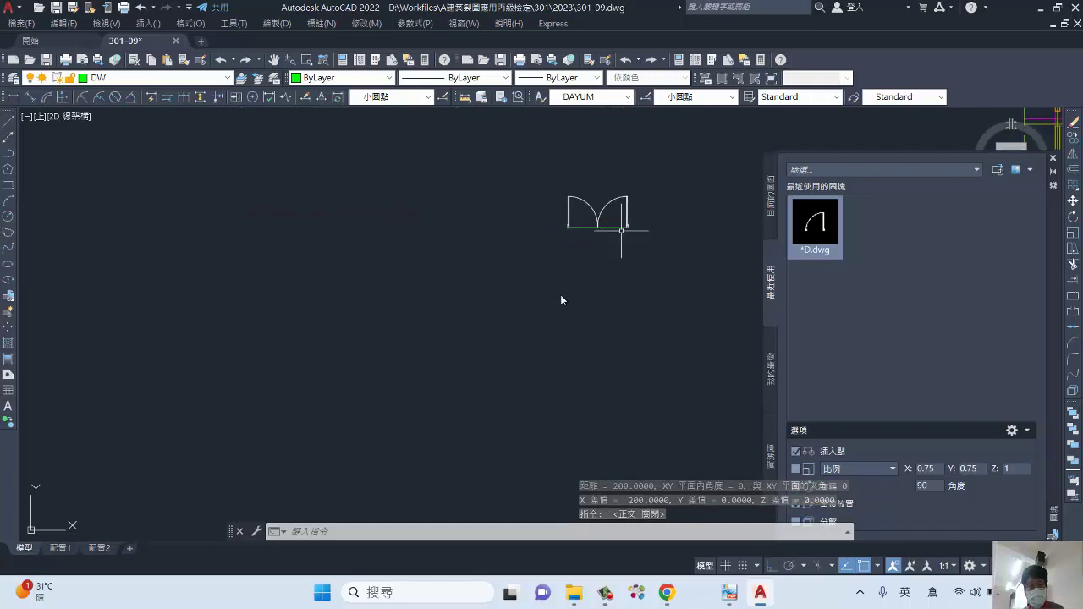
middle_click_drag(563, 300, 533, 294)
scroll(533, 293, "up", 4)
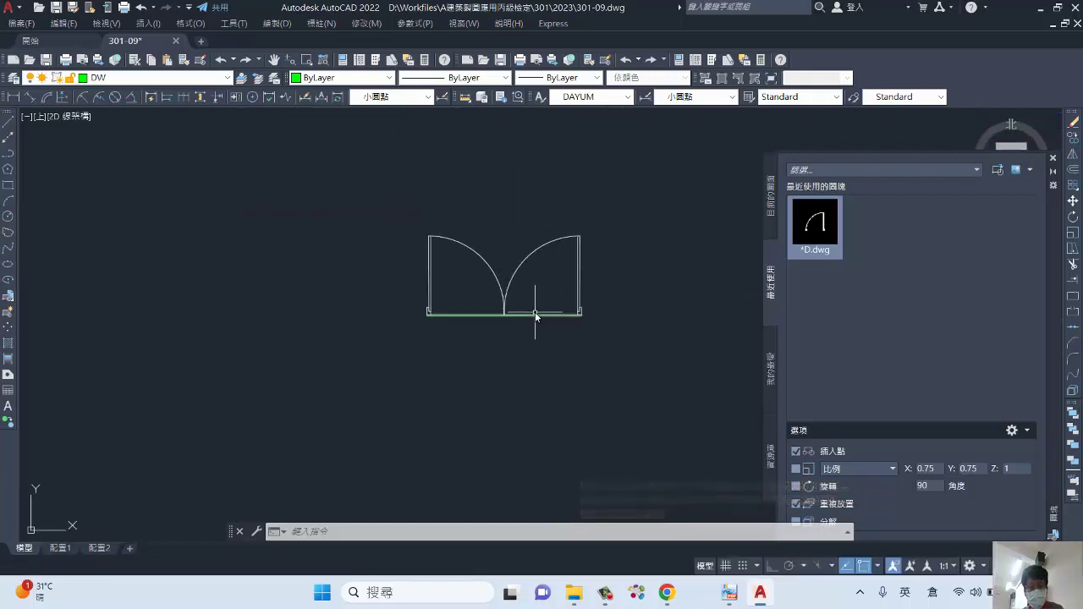
left_click(547, 315)
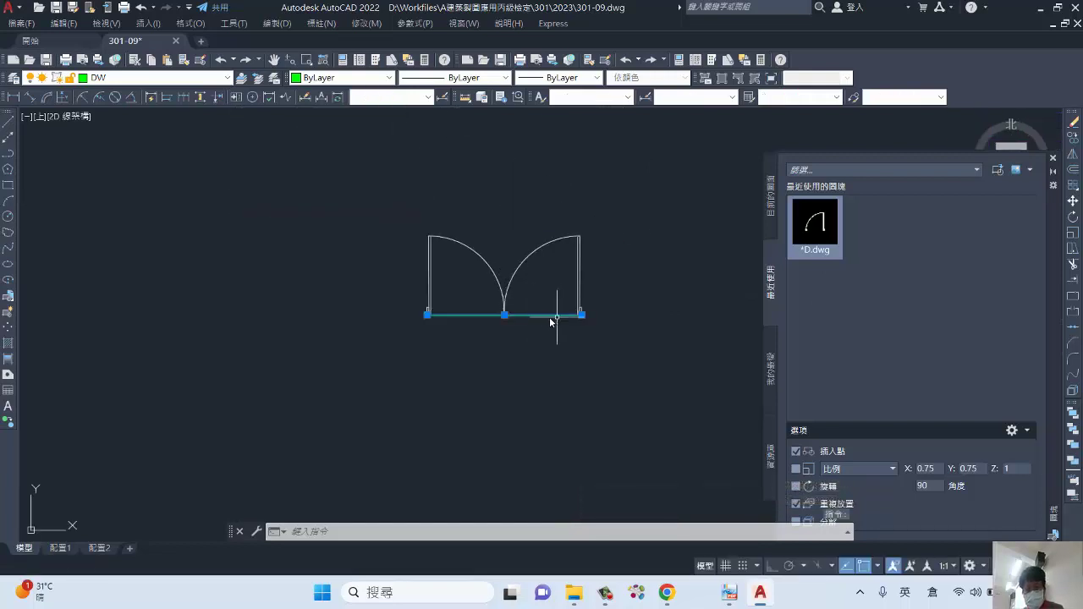
key("Delete")
- Assign the whole double door to the DW layer and clear the selection
left_click(607, 326)
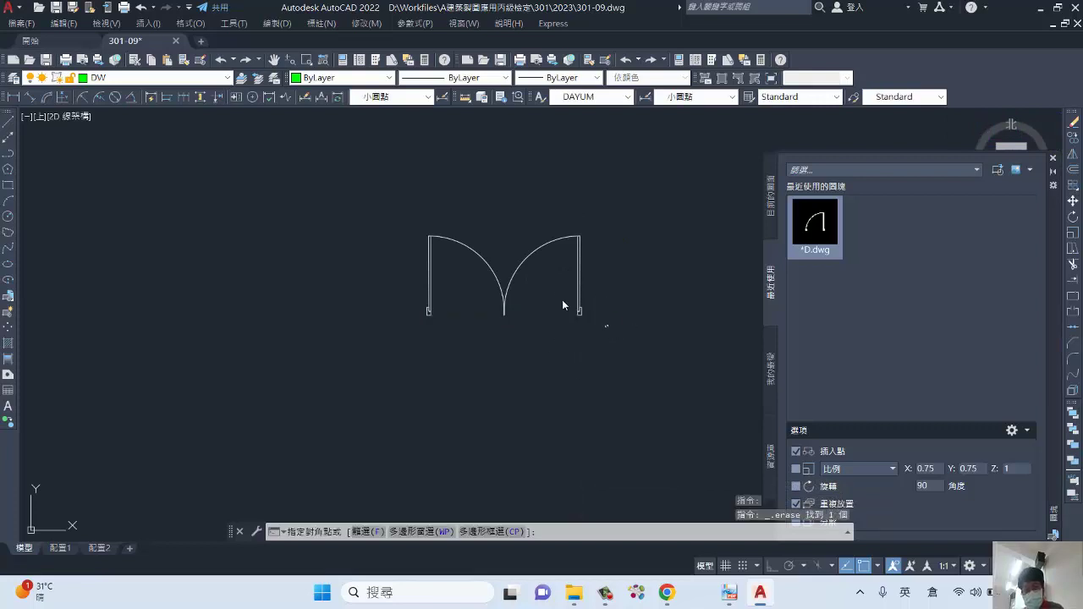
left_click(370, 196)
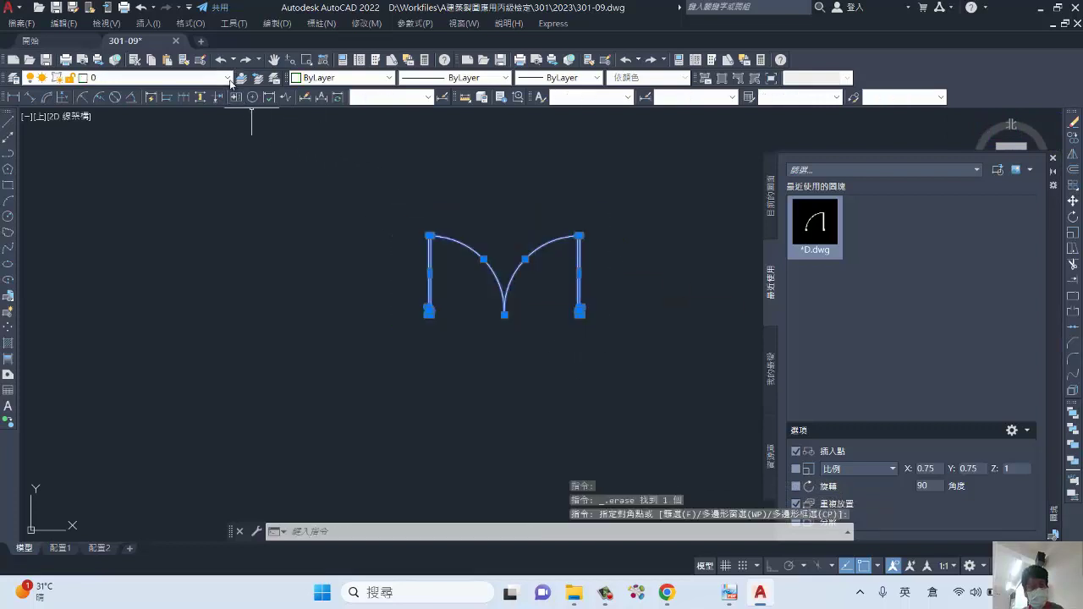
left_click(227, 78)
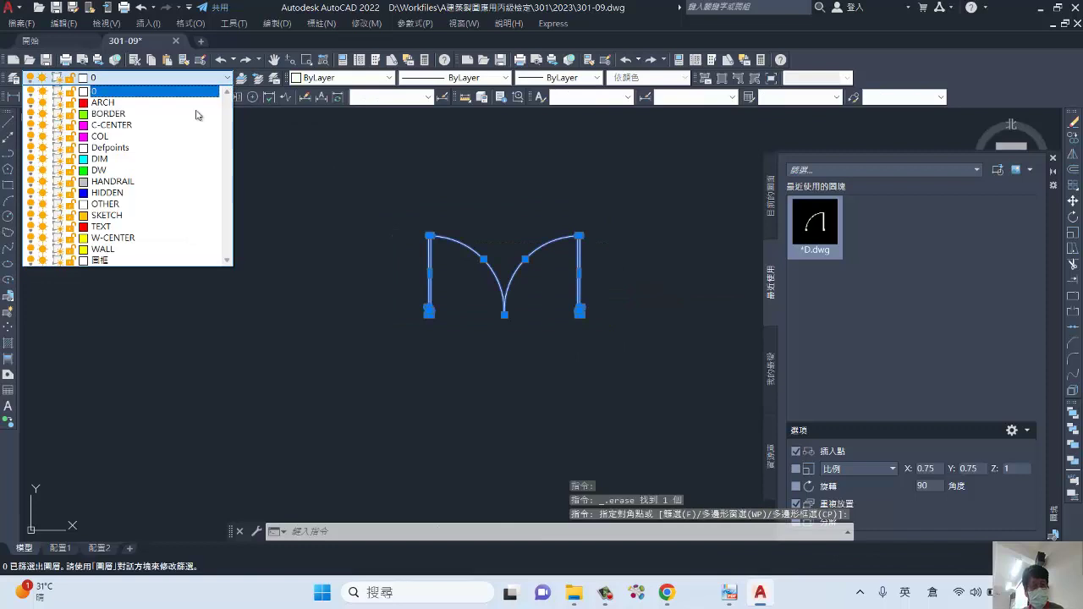
left_click(136, 170)
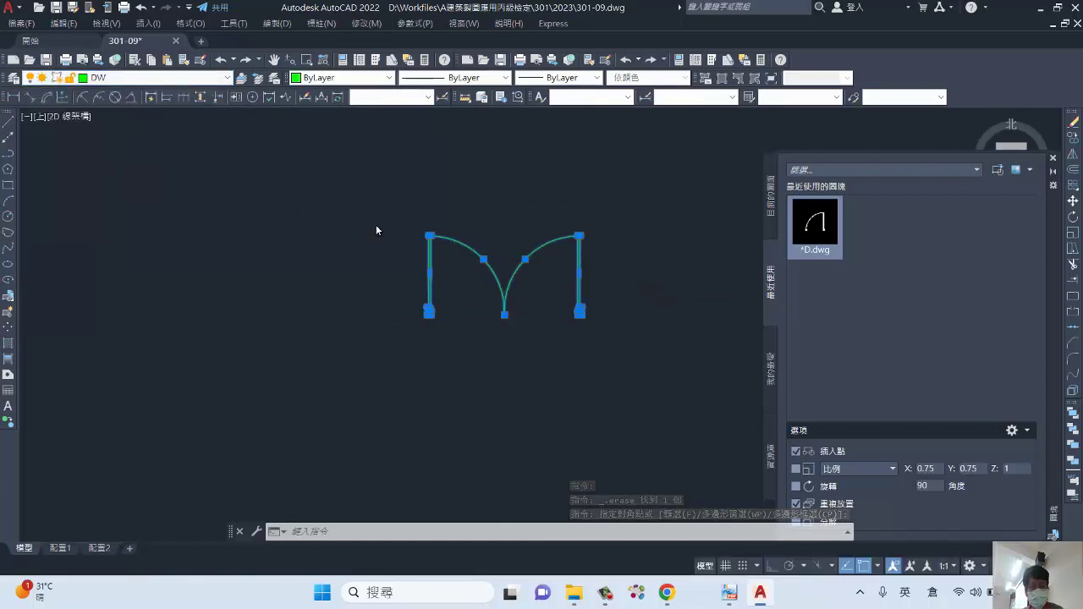
scroll(376, 224, "down", 3)
middle_click_drag(479, 259, 284, 310)
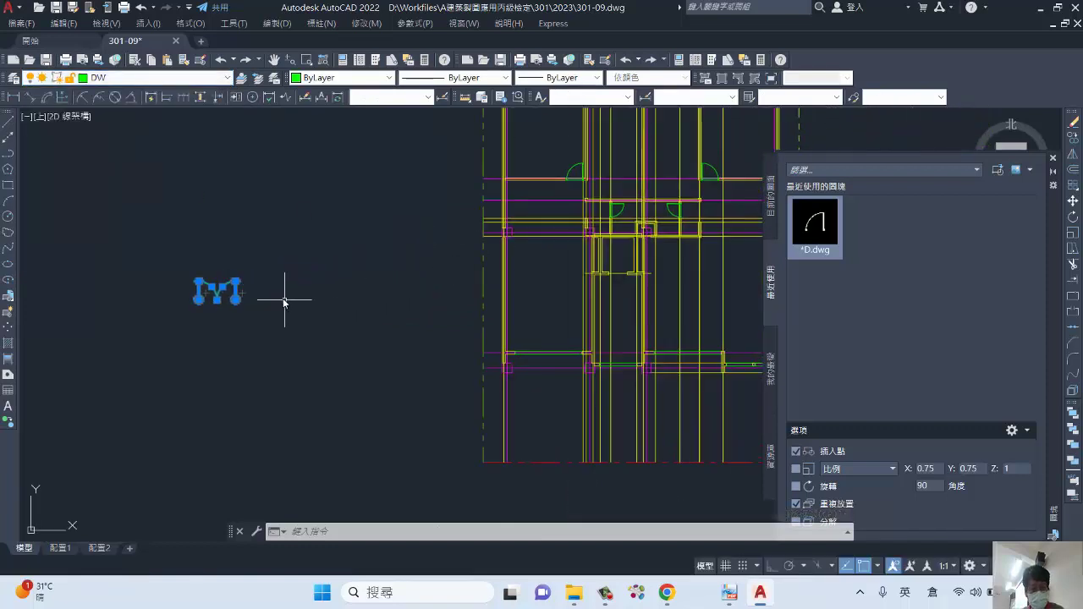
scroll(285, 299, "up", 3)
key("Escape")
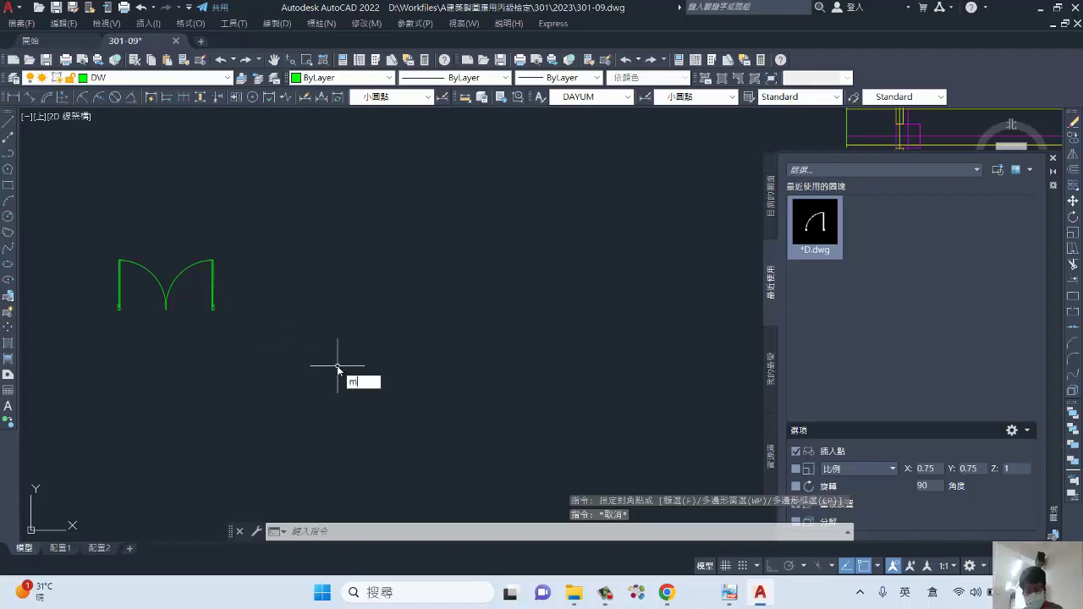
- Move the double door by its left jamb's bottom outer corner to the lower left wall corner of the plan's central bottom opening
key("Return")
left_click(249, 322)
left_click(107, 246)
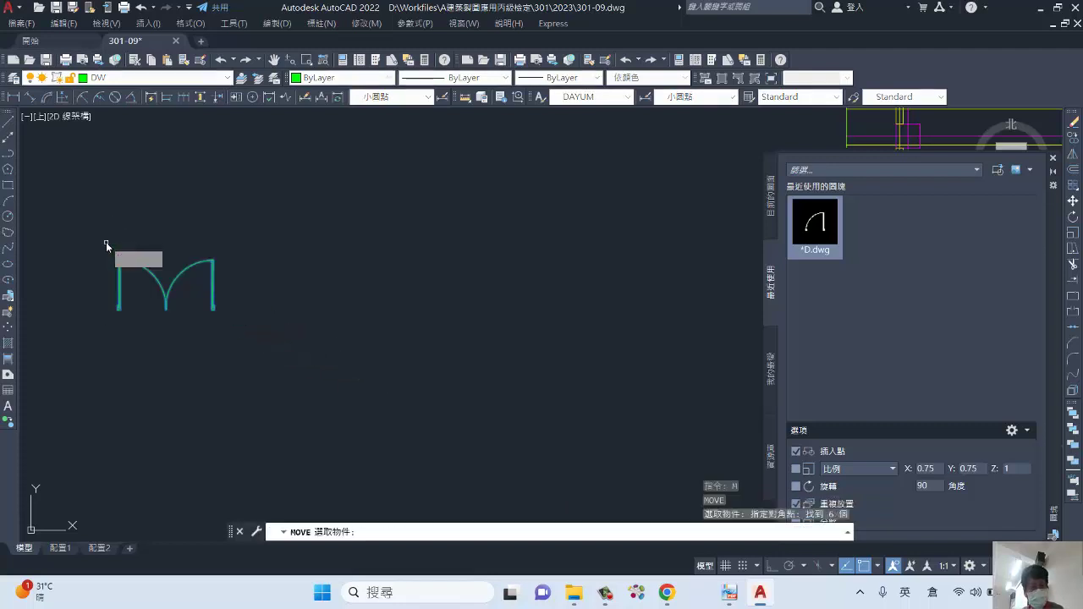
key("Return")
scroll(179, 340, "up", 3)
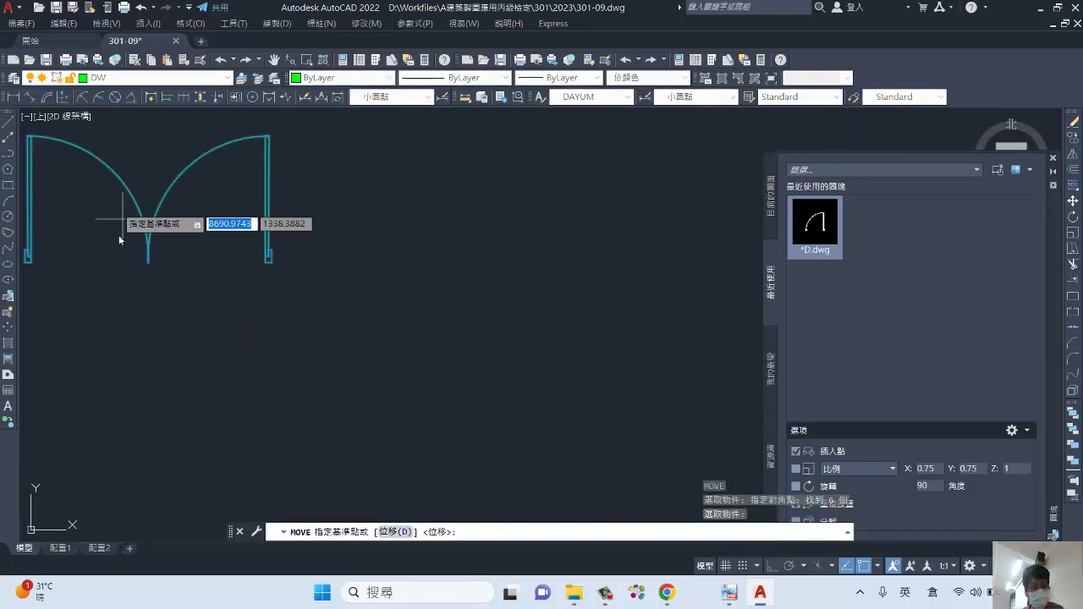
middle_click_drag(79, 279, 299, 320)
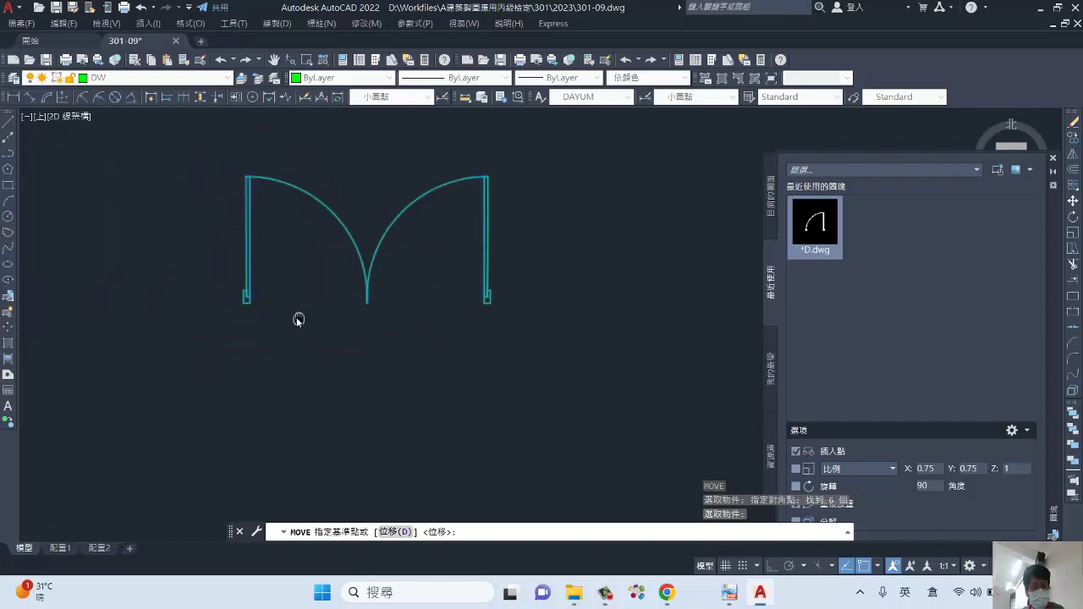
scroll(212, 310, "up", 3)
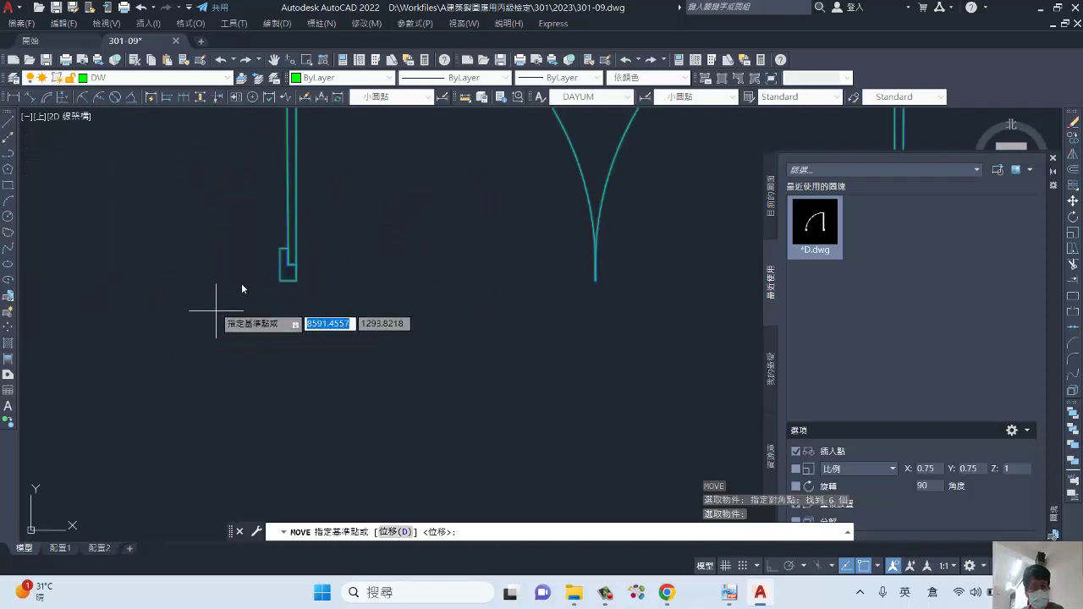
left_click(286, 284)
scroll(416, 318, "down", 2)
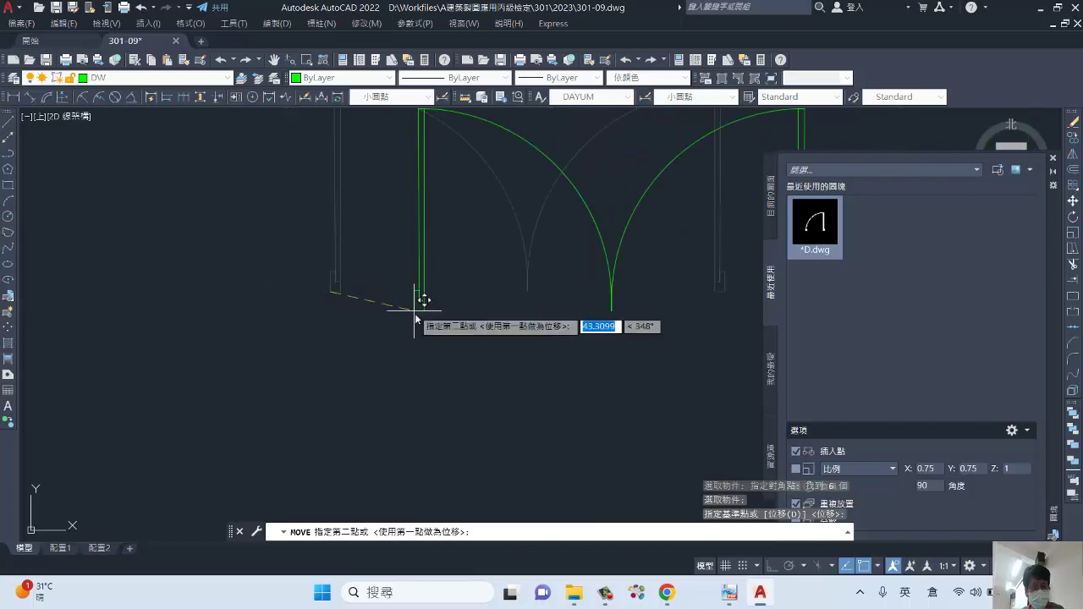
scroll(440, 315, "down", 5)
middle_click_drag(448, 321, 302, 326)
scroll(389, 320, "up", 3)
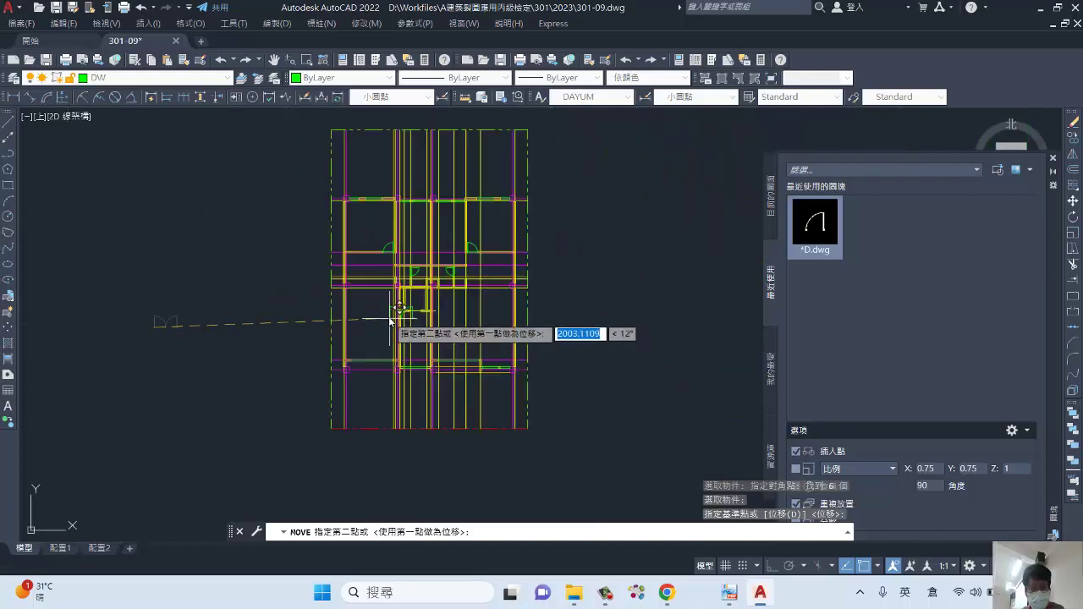
scroll(389, 319, "up", 4)
scroll(380, 338, "down", 1)
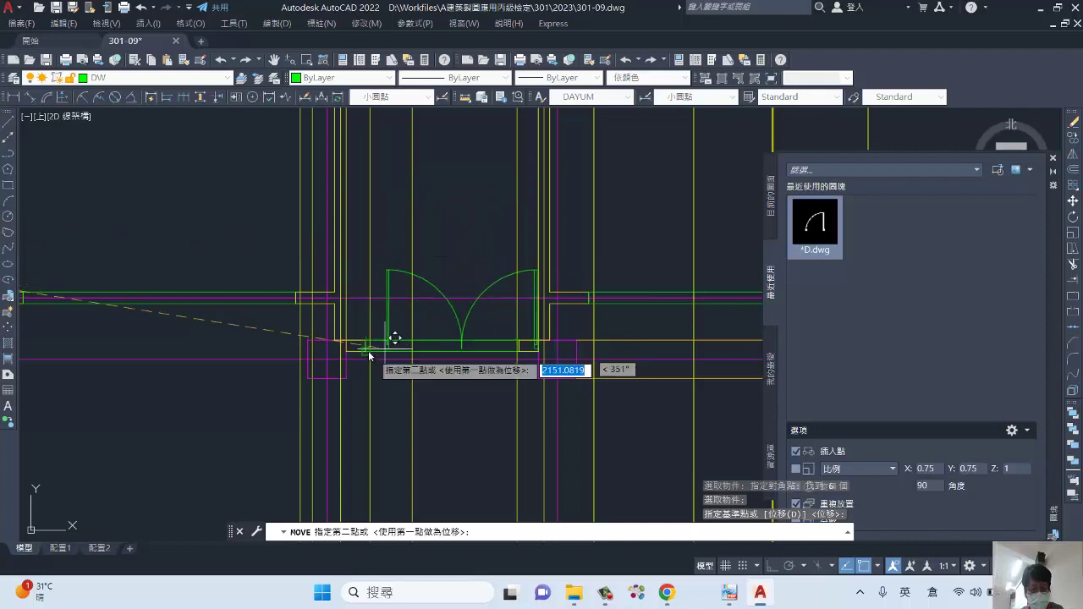
scroll(368, 354, "up", 4)
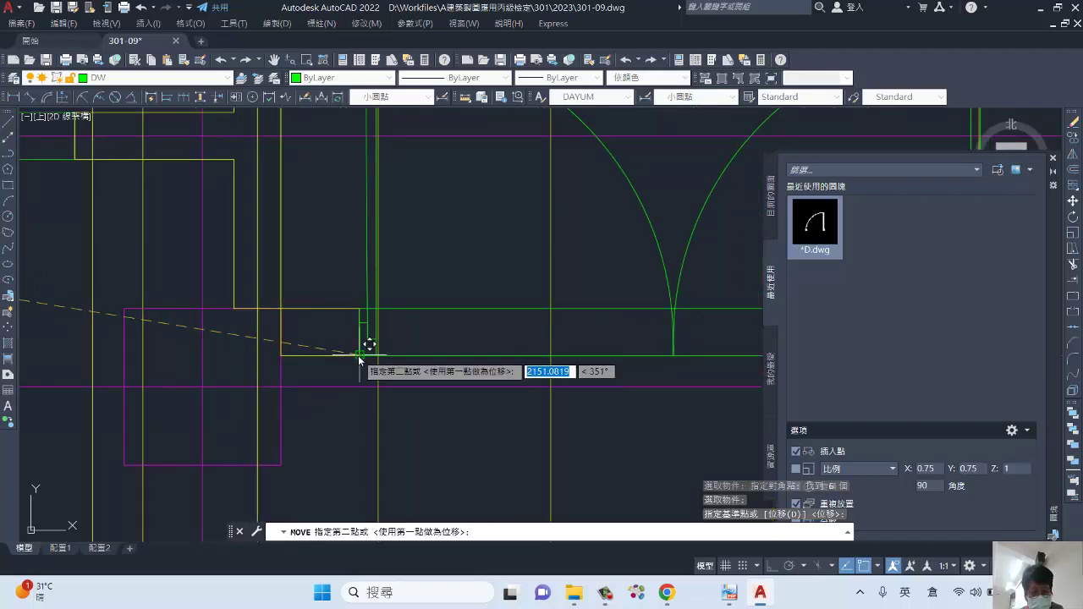
left_click(358, 356)
- Delete the opening outline that runs across the wall gap between the double door's jambs
scroll(515, 387, "down", 2)
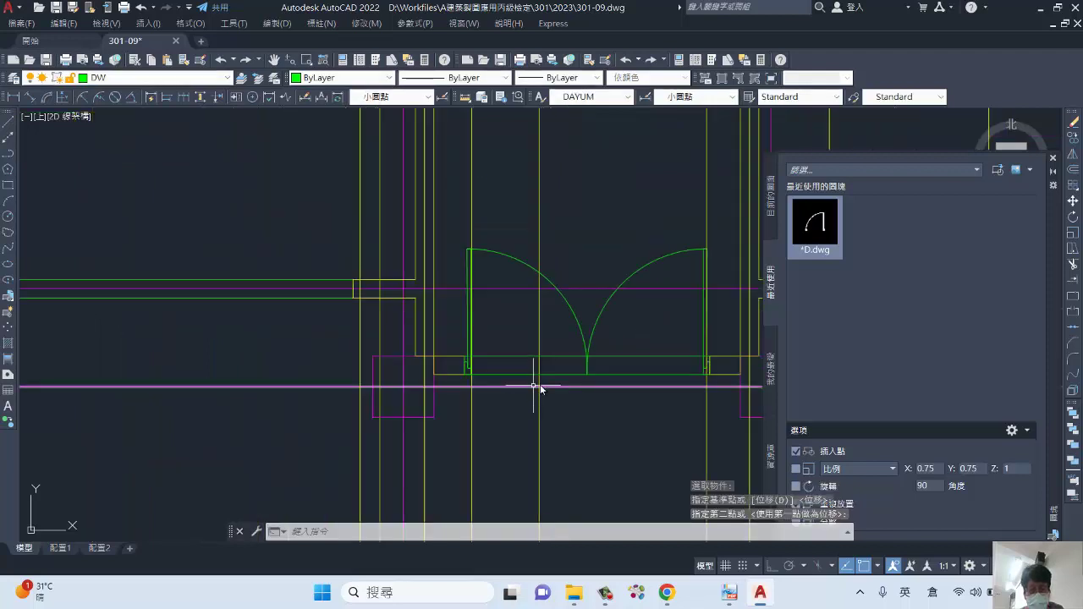
middle_click_drag(536, 382, 471, 366)
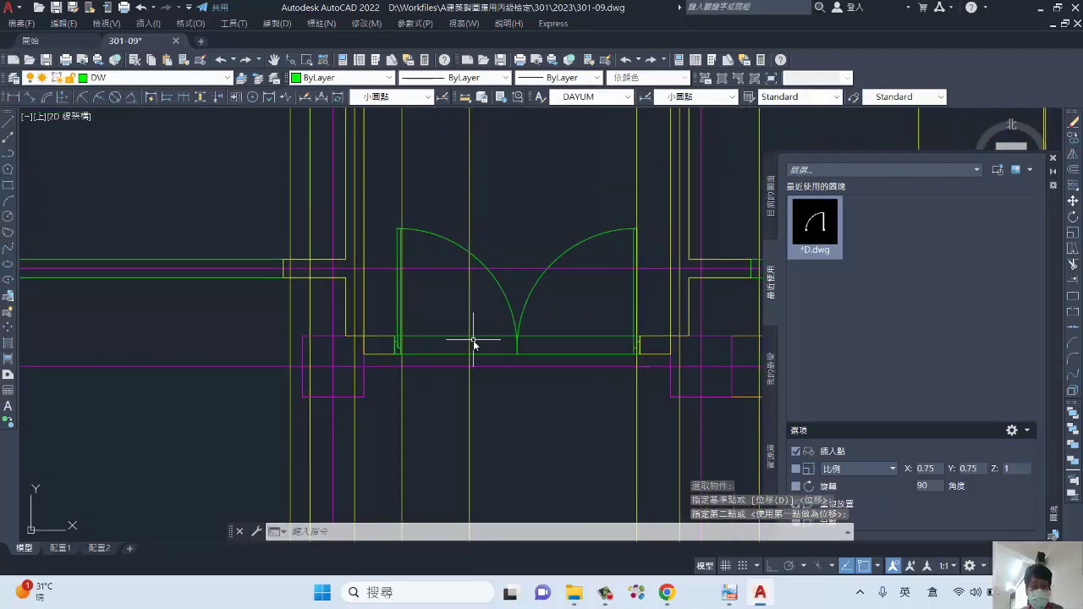
left_click(475, 338)
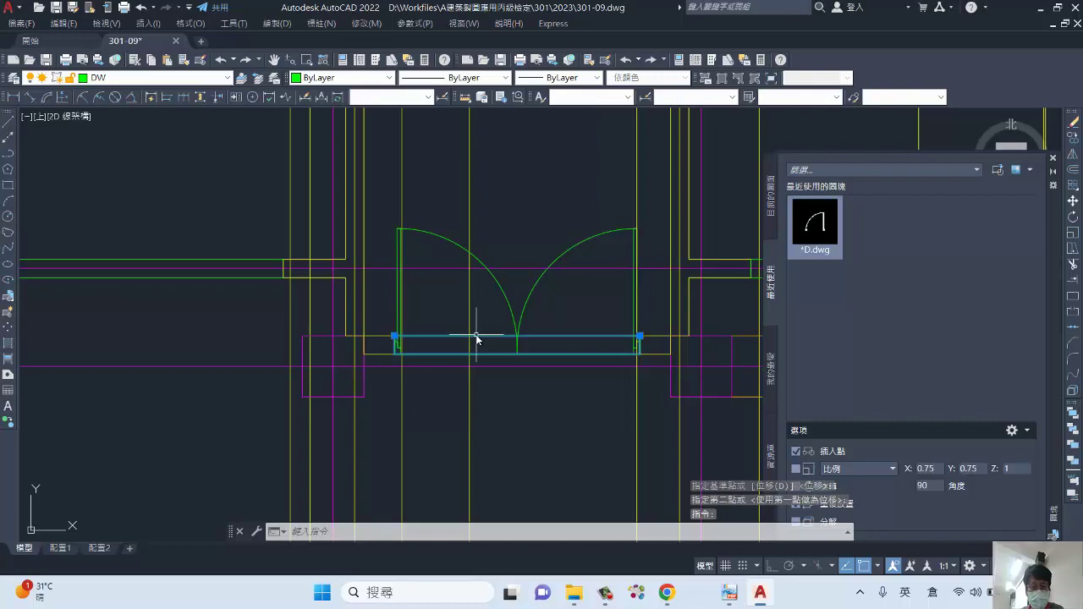
key("Delete")
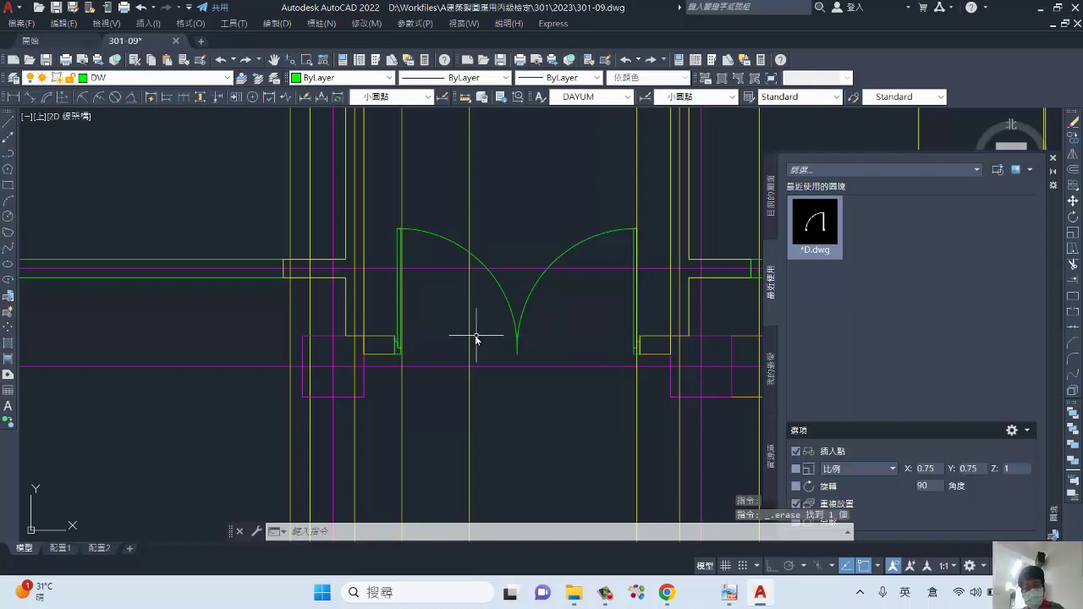
- Delete the opening outline across the wall gap at the upper left room's single door
scroll(427, 227, "down", 3)
scroll(435, 229, "up", 4)
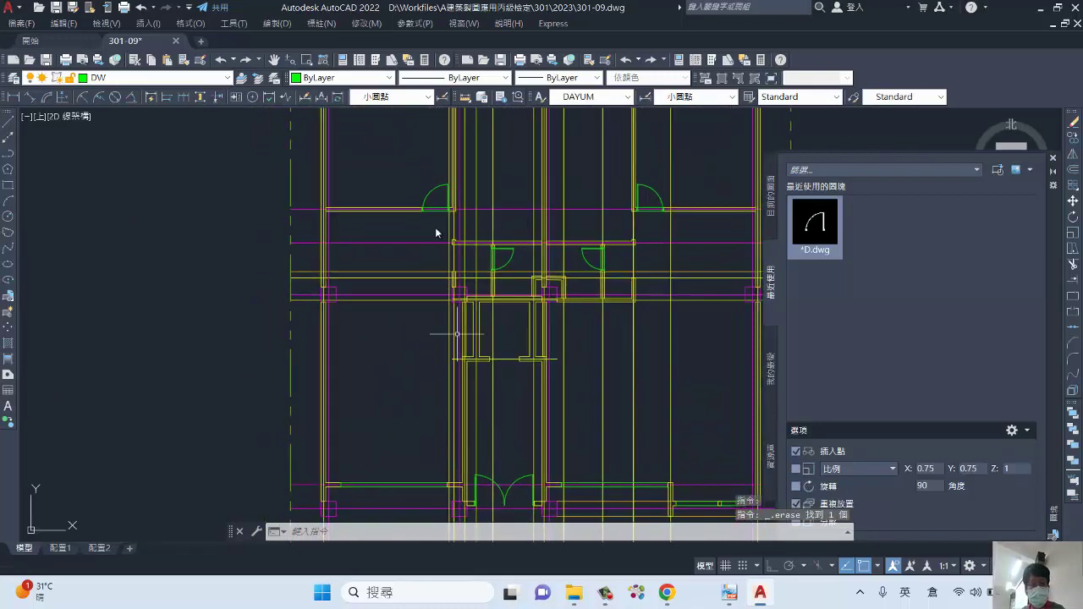
left_click(440, 193)
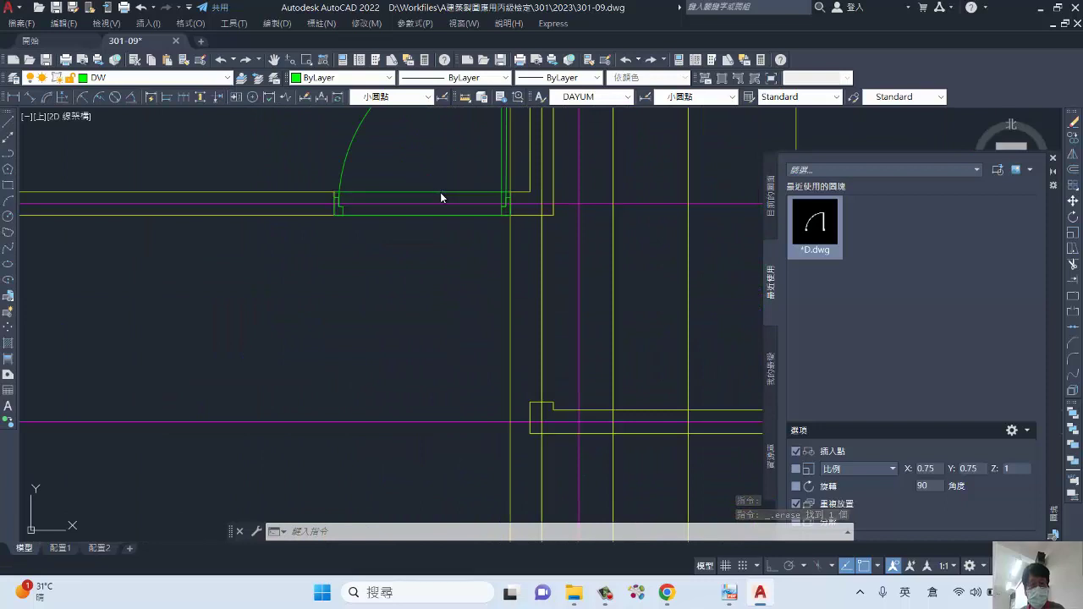
key("Delete")
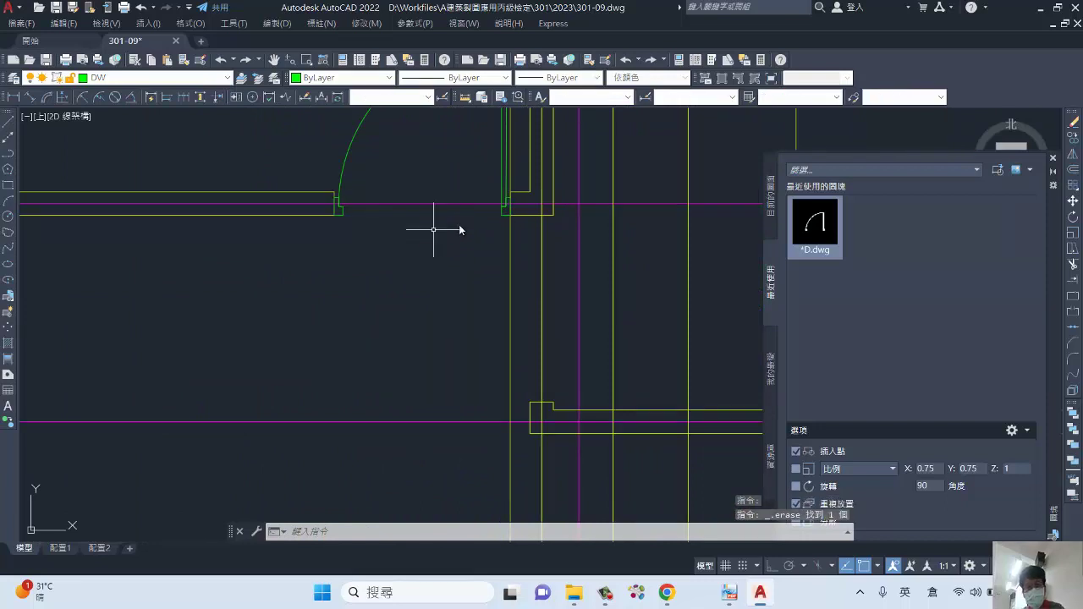
- Delete the opening outline across the wall gap at the upper right room's single door
scroll(458, 224, "down", 2)
middle_click_drag(374, 231, 255, 221)
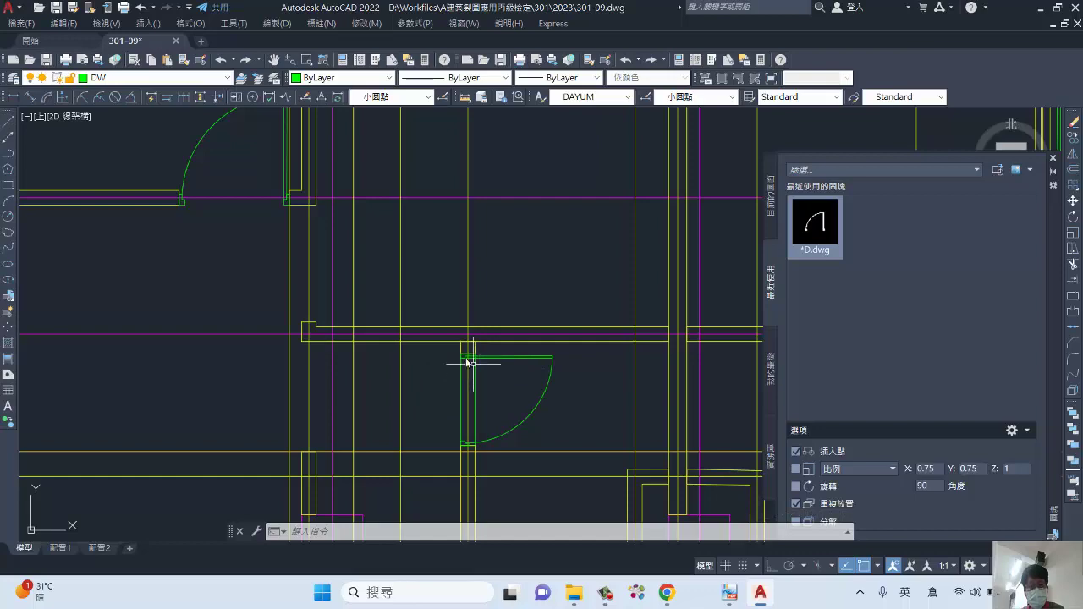
scroll(477, 396, "down", 2)
scroll(438, 334, "up", 1)
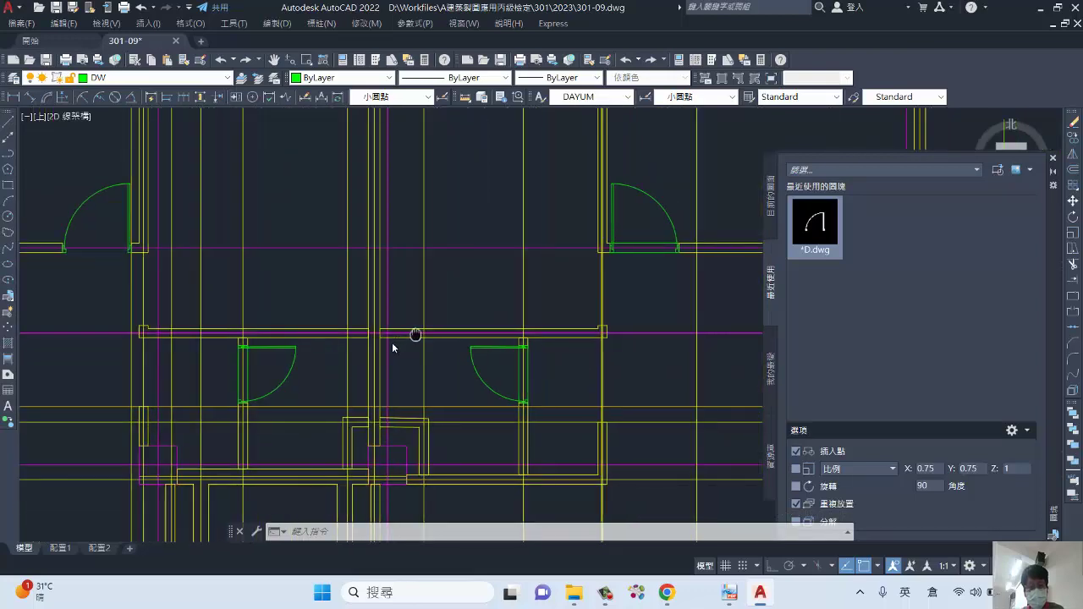
middle_click_drag(415, 335, 379, 351)
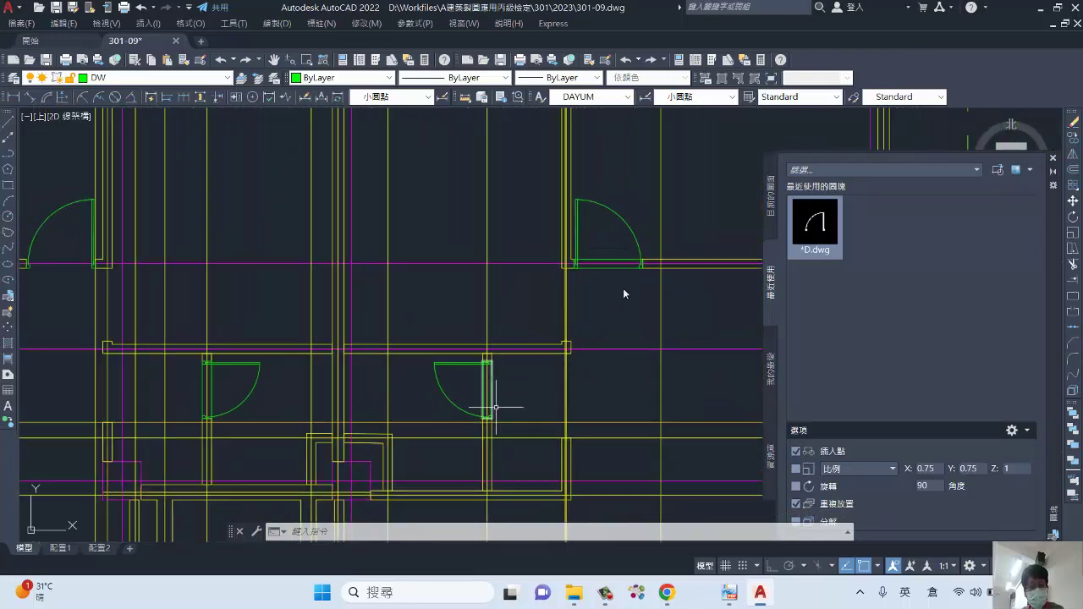
left_click(611, 260)
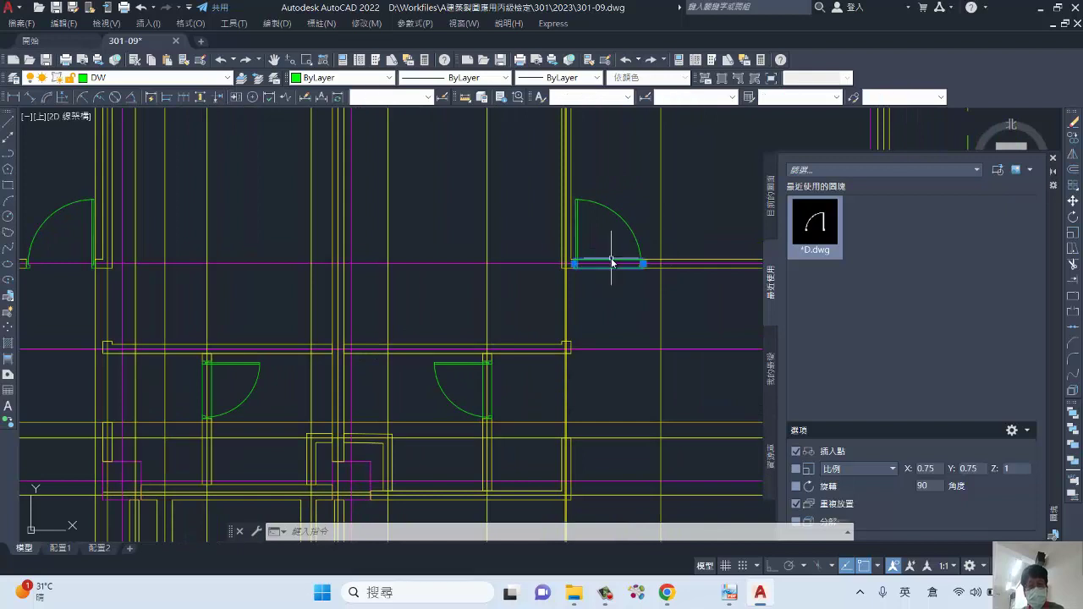
key("Delete")
scroll(595, 333, "down", 4)
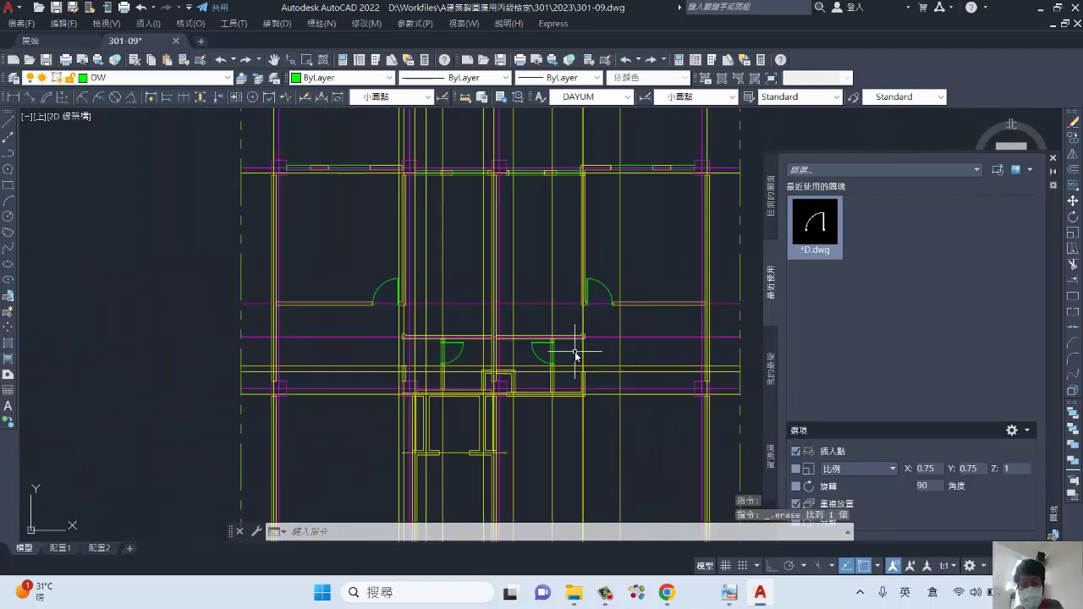
scroll(571, 331, "down", 2)
scroll(550, 343, "up", 3)
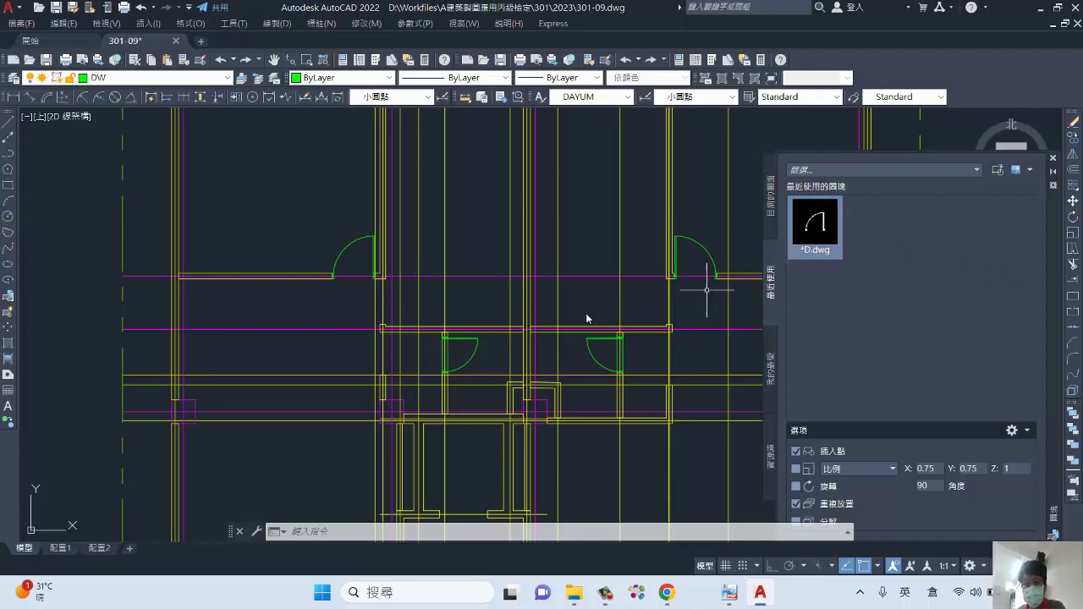
- Insert door block D at 0.9 scale and 270° rotation on the horizontal wall's stub end below the upper left room's door, redefining the block
left_click(927, 467)
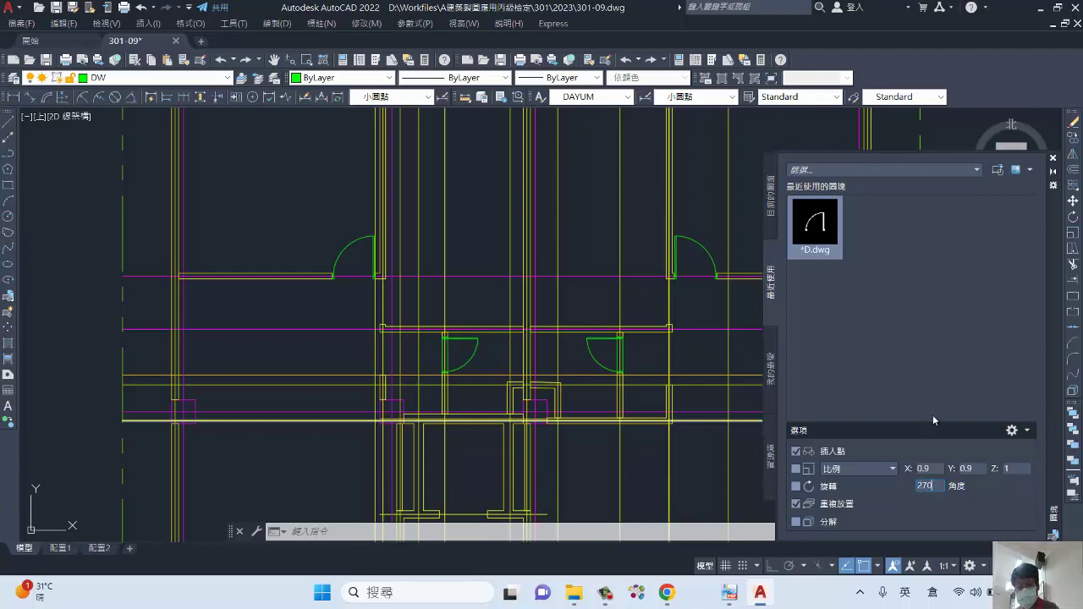
left_click_drag(825, 242, 513, 326)
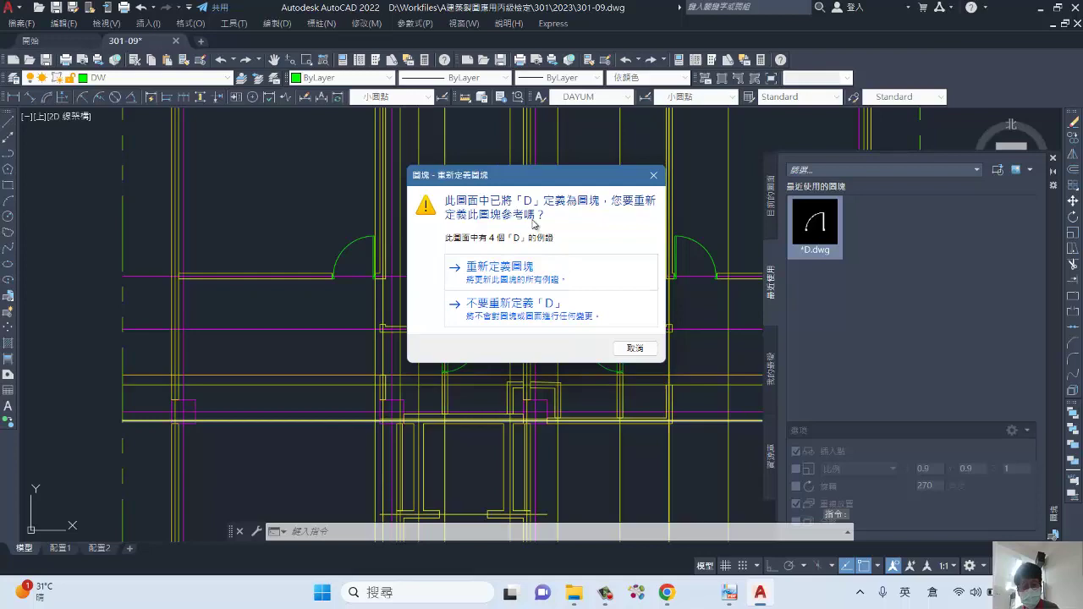
left_click(529, 271)
scroll(409, 319, "up", 10)
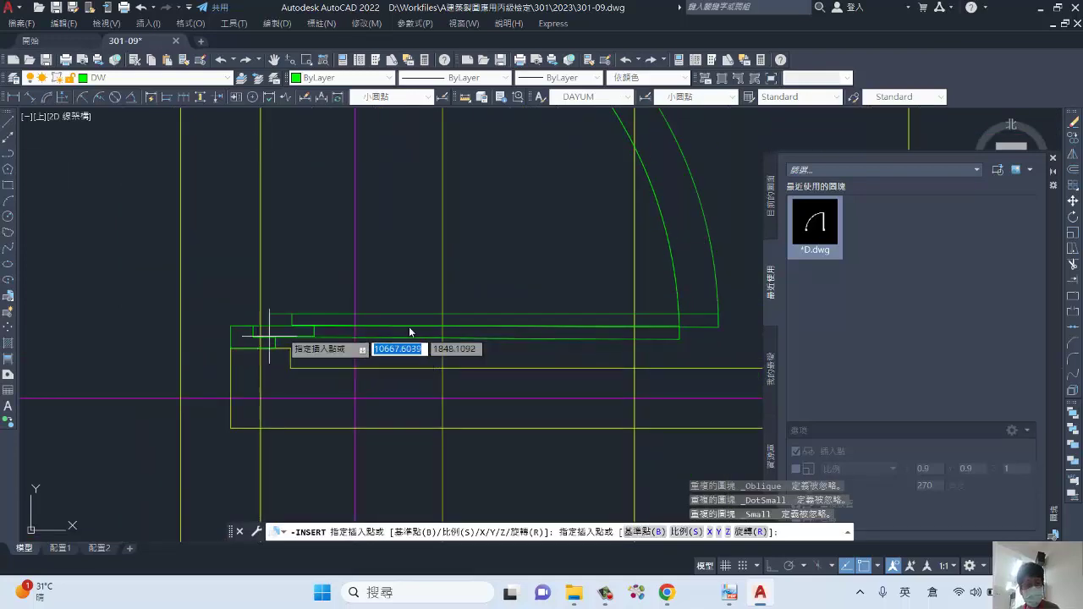
scroll(415, 330, "down", 5)
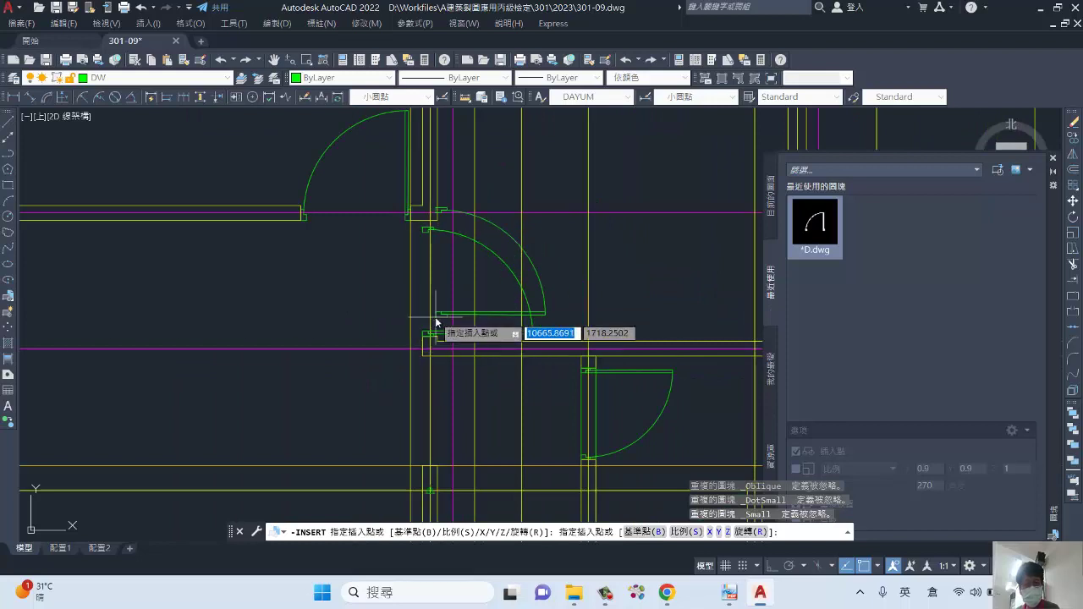
scroll(581, 336, "down", 2)
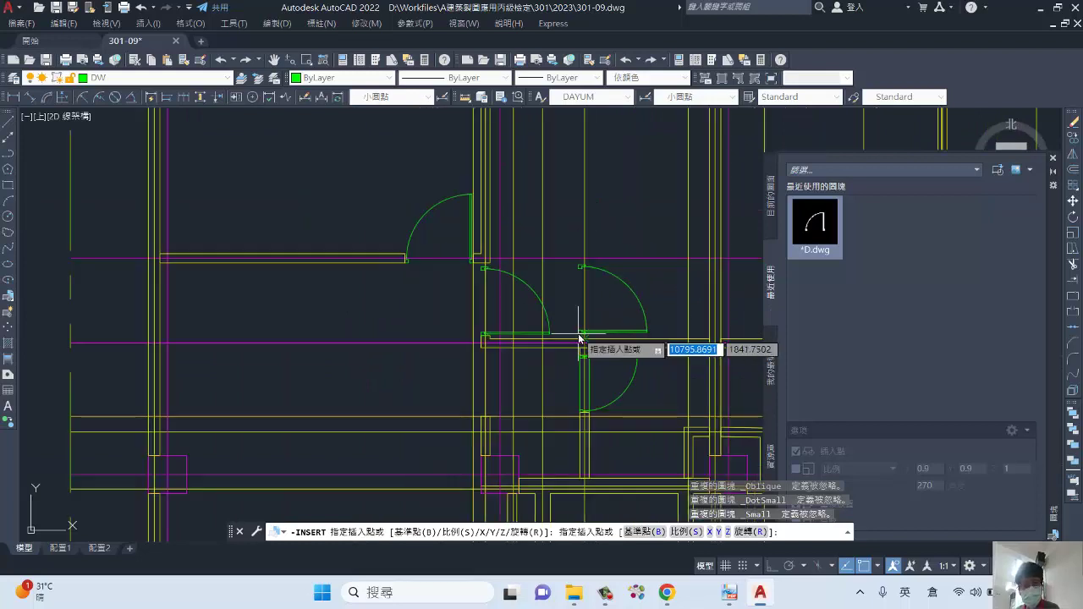
key("Escape")
- Measure from the new door's lower jamb to the underside of the wall end above it
scroll(478, 294, "up", 4)
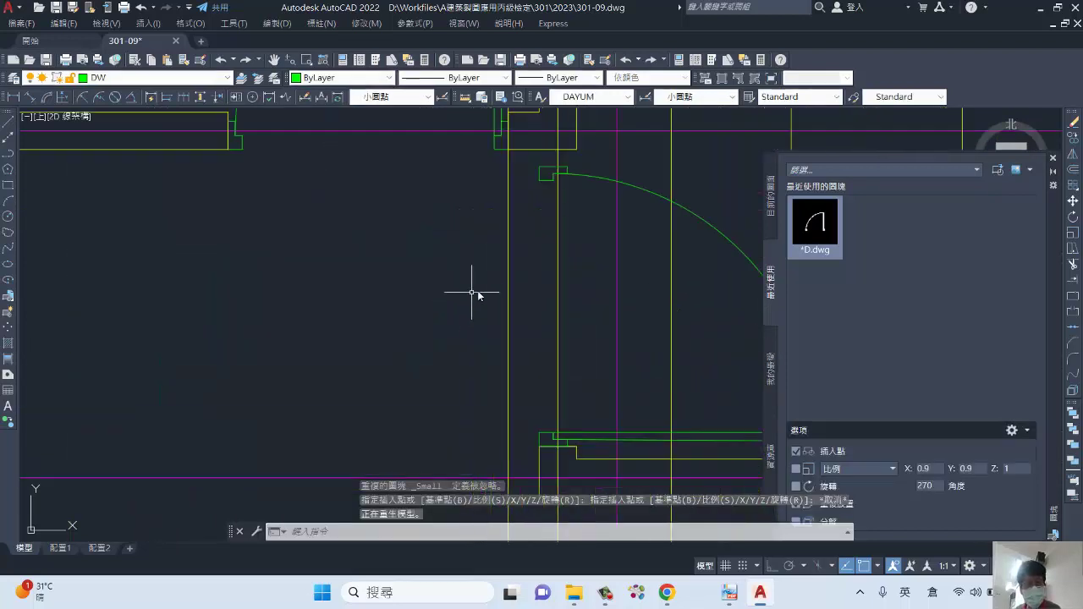
scroll(544, 336, "down", 3)
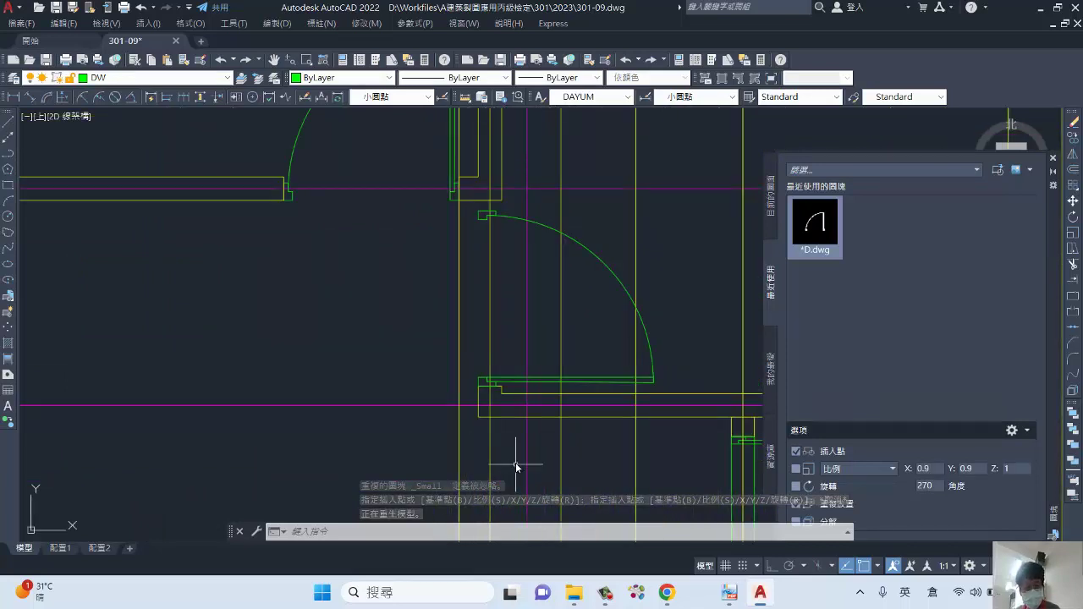
type("di")
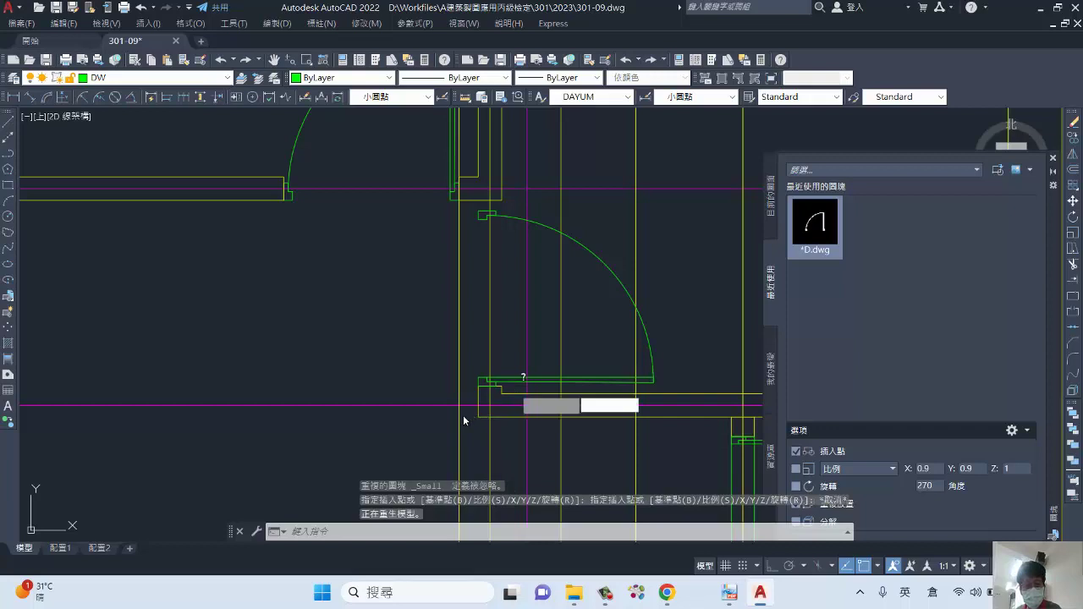
key("Return")
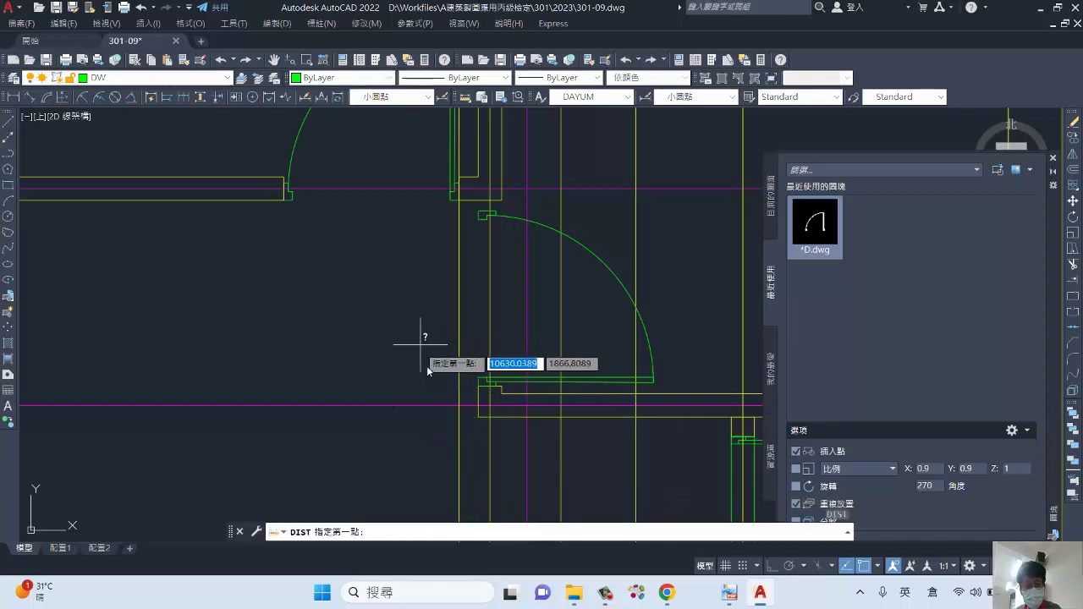
left_click(486, 381)
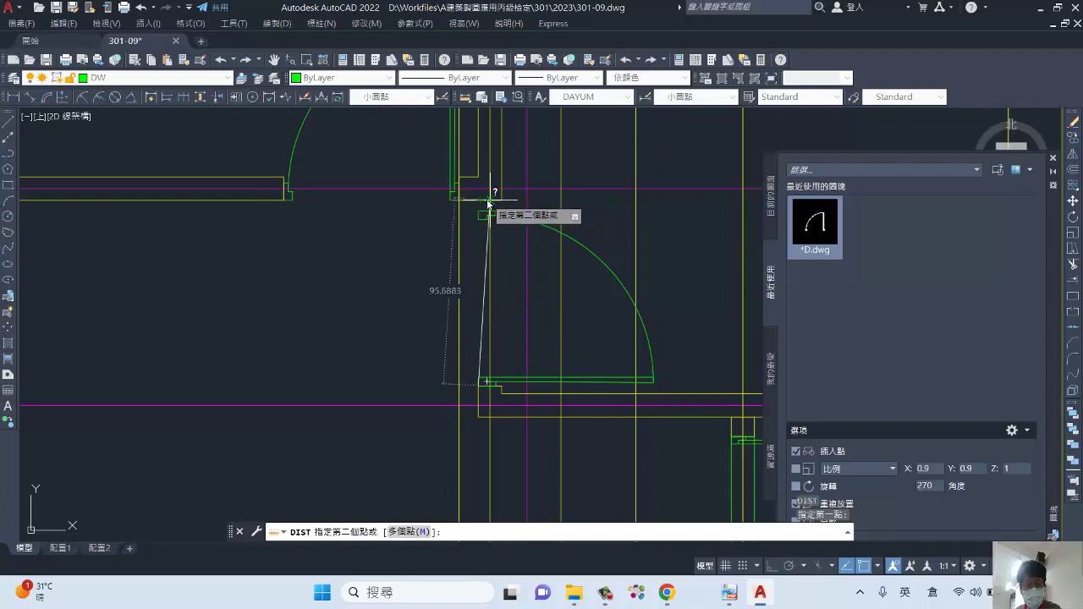
left_click(488, 202)
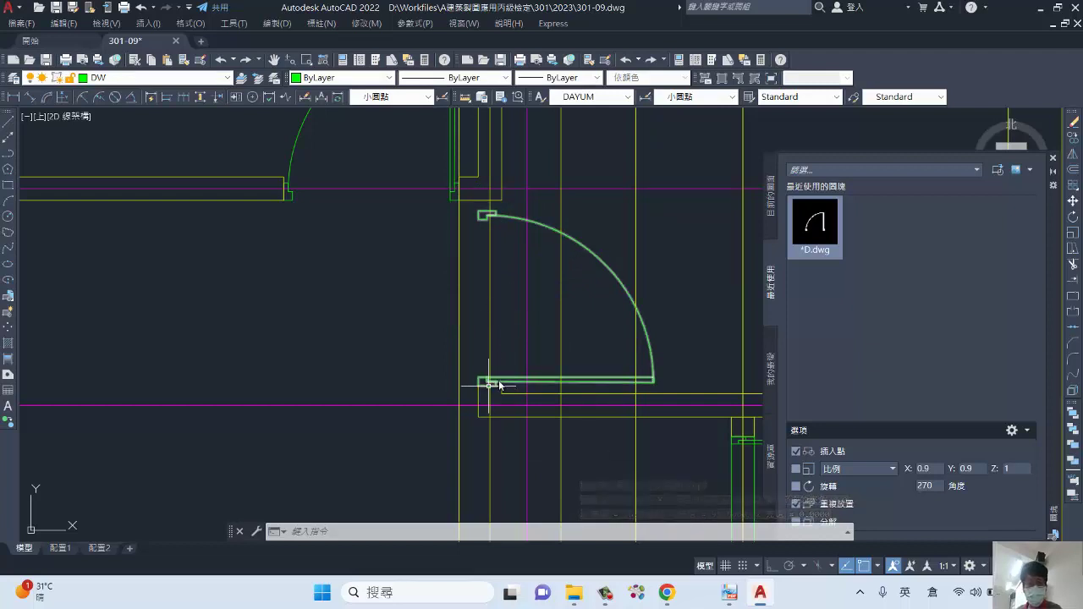
- Measure the door opening's clear height vertically from the lower wall end to the upper wall end
type("di")
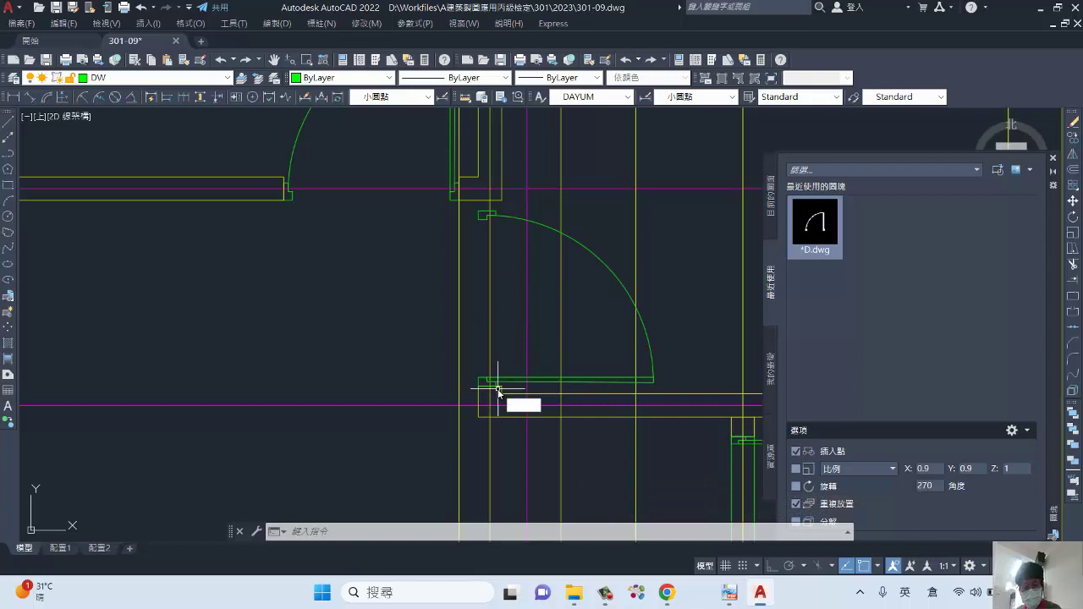
key("Return")
scroll(499, 385, "up", 4)
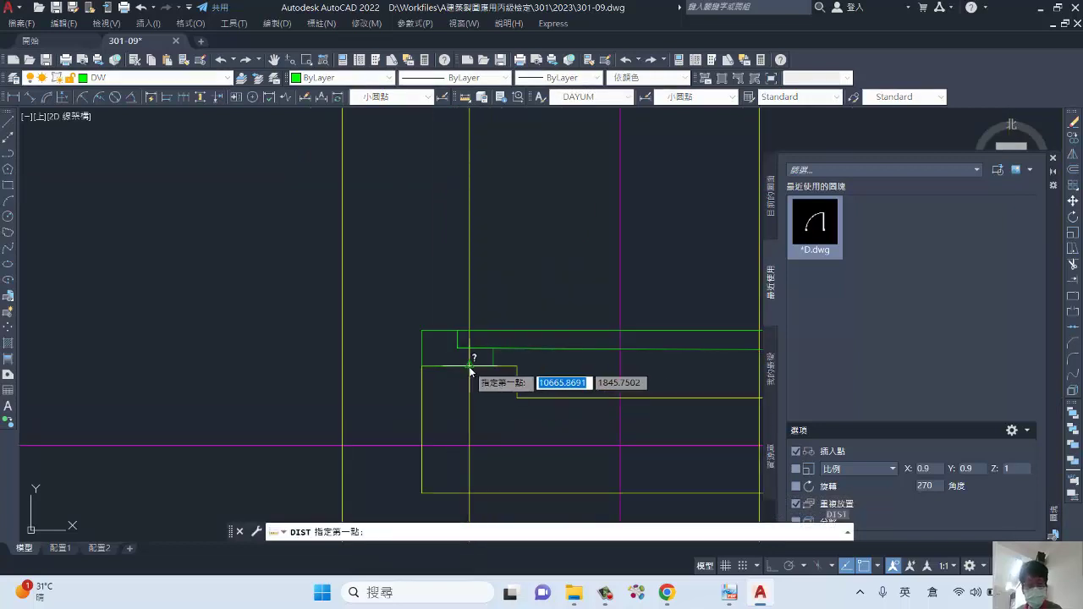
left_click(478, 367)
scroll(482, 245, "down", 4)
scroll(487, 321, "up", 4)
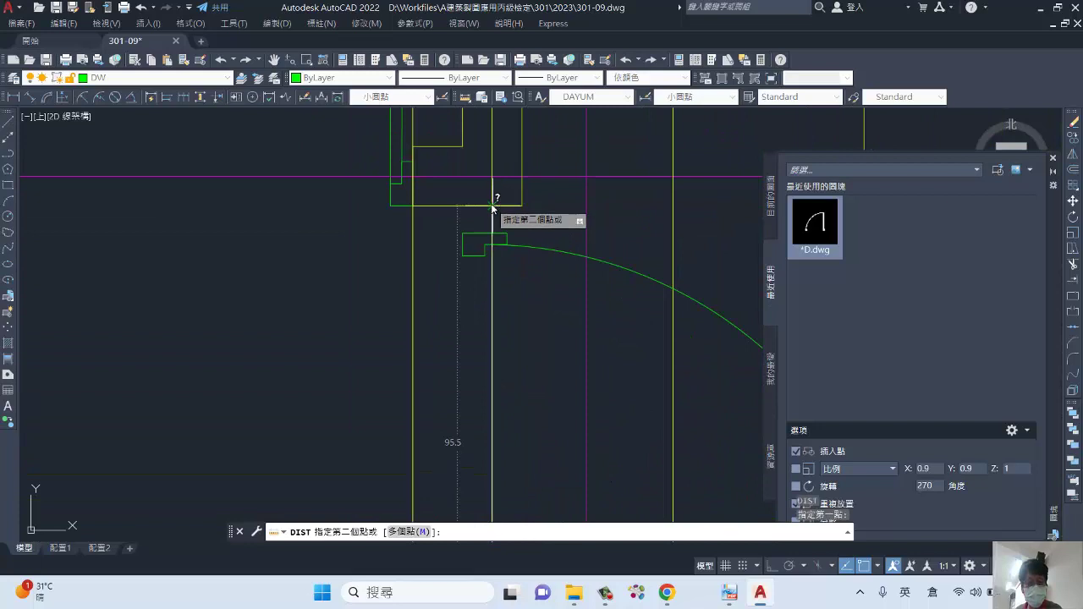
left_click(493, 205)
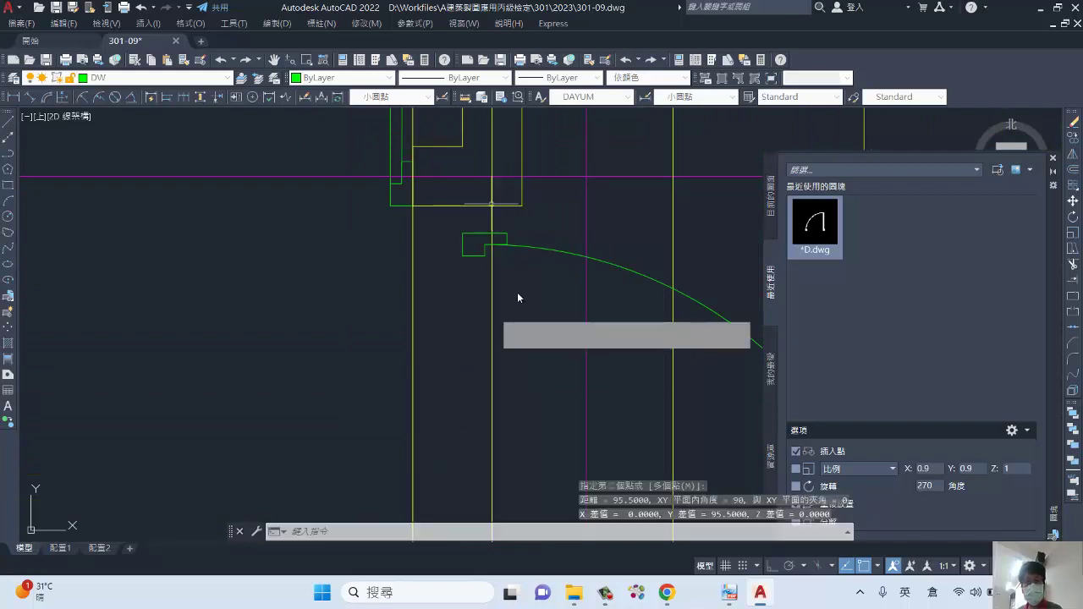
- Check the new door's overall width between the outer corners of its upper and lower jambs
scroll(526, 284, "down", 2)
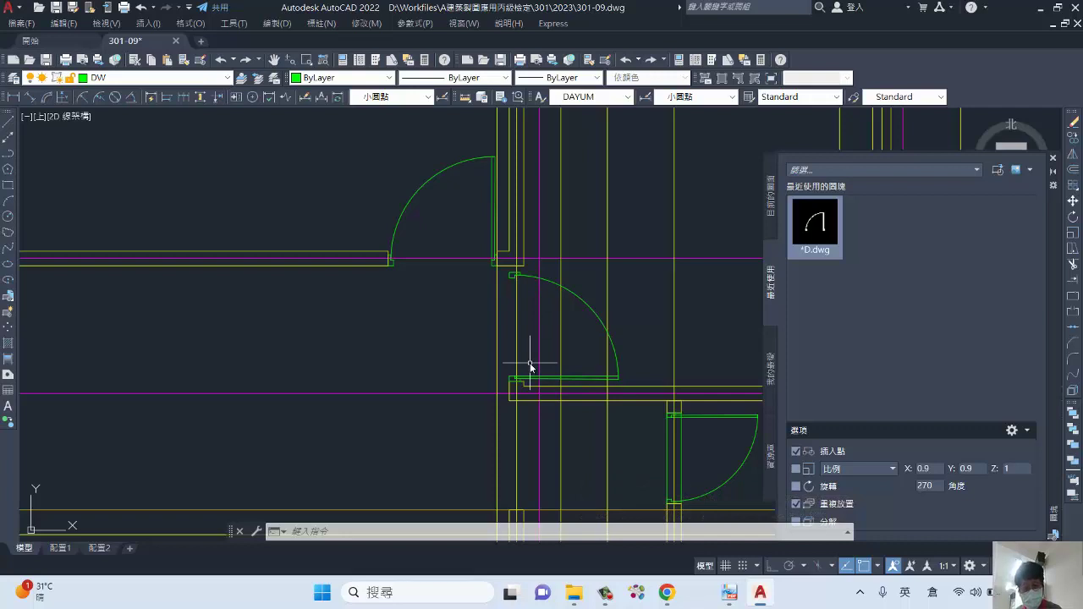
type("di")
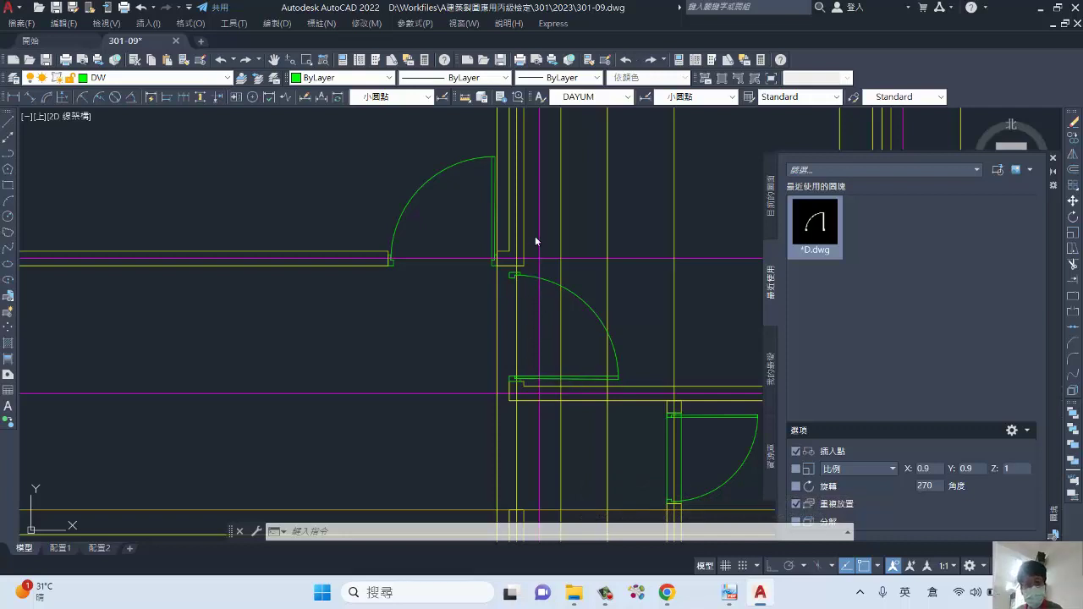
key("Return")
scroll(569, 326, "up", 2)
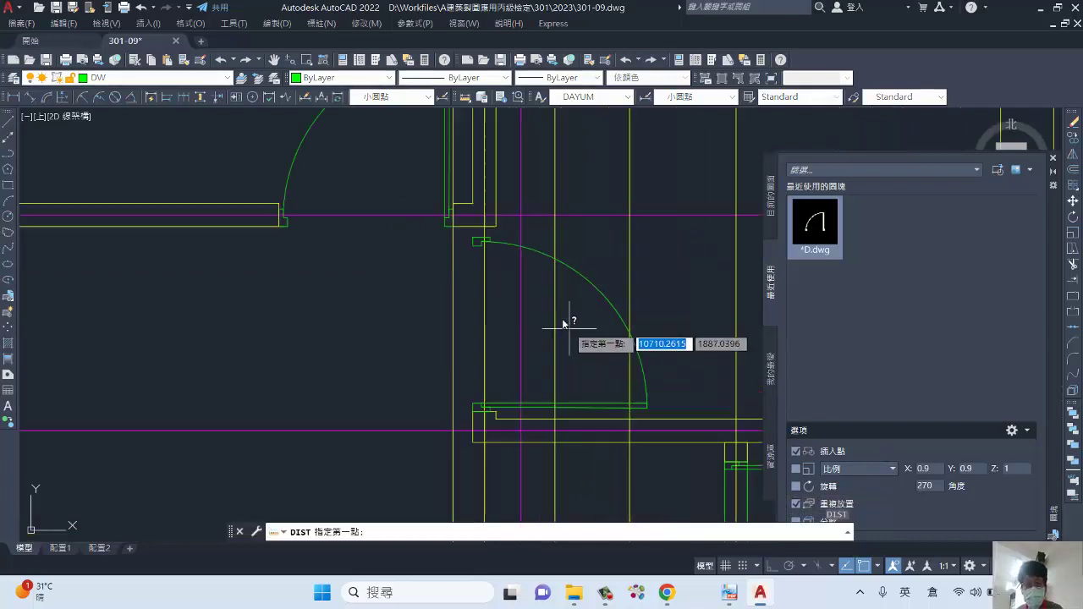
left_click(475, 241)
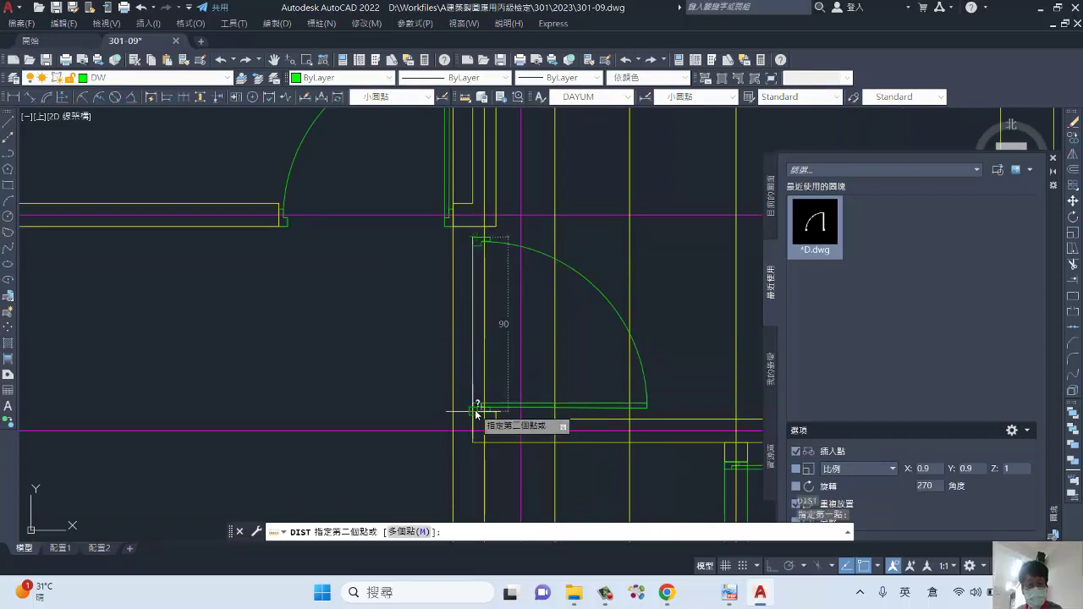
key("Escape")
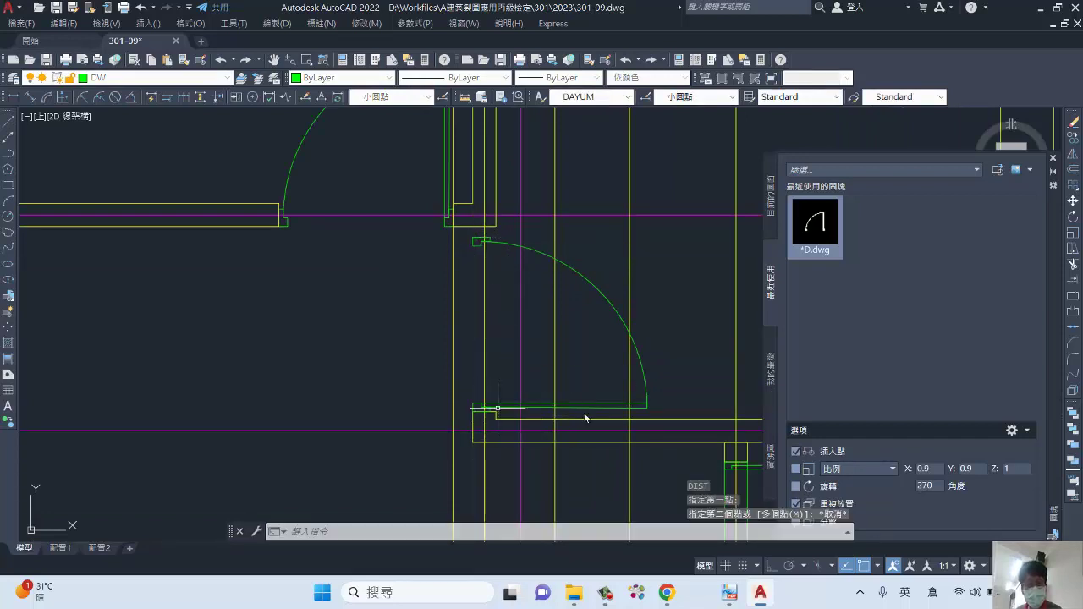
key("Escape")
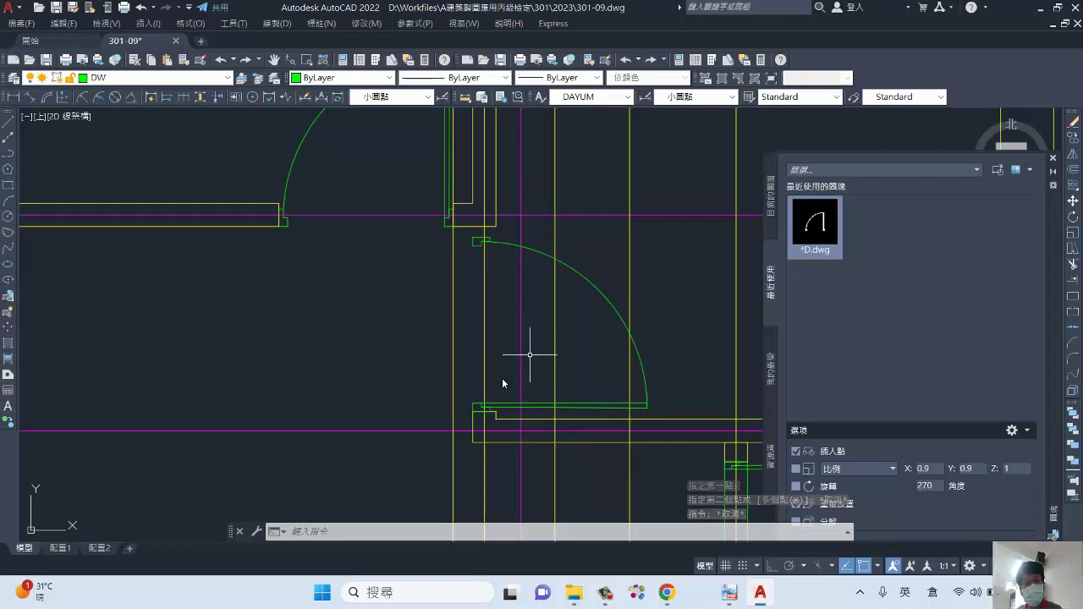
key("Escape")
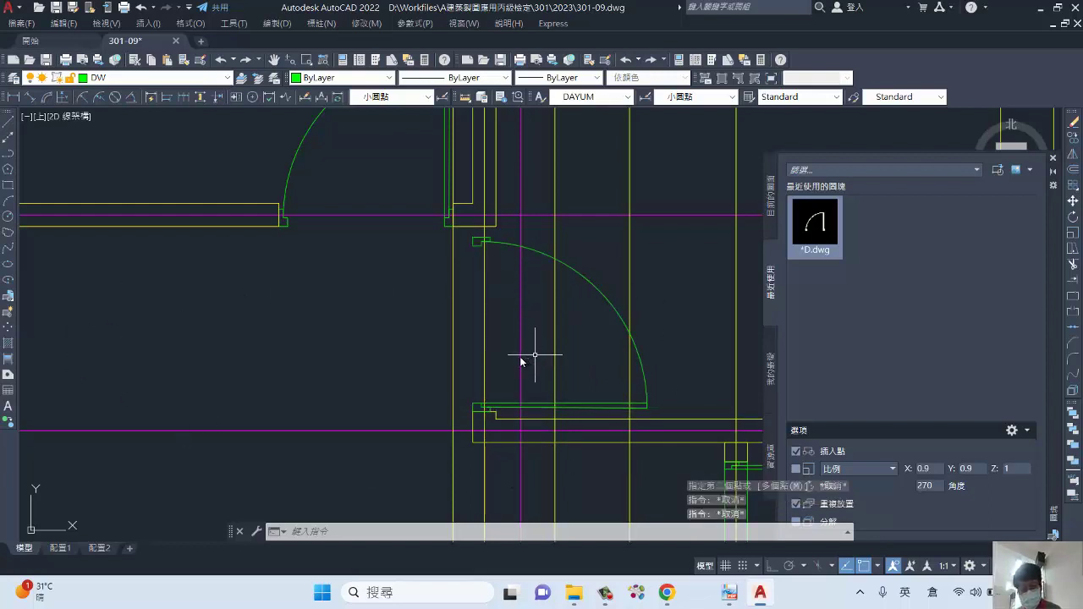
- Move the new door straight up from its upper jamb's outer corner, using a perpendicular snap to the underside of the wall end above
key("Return")
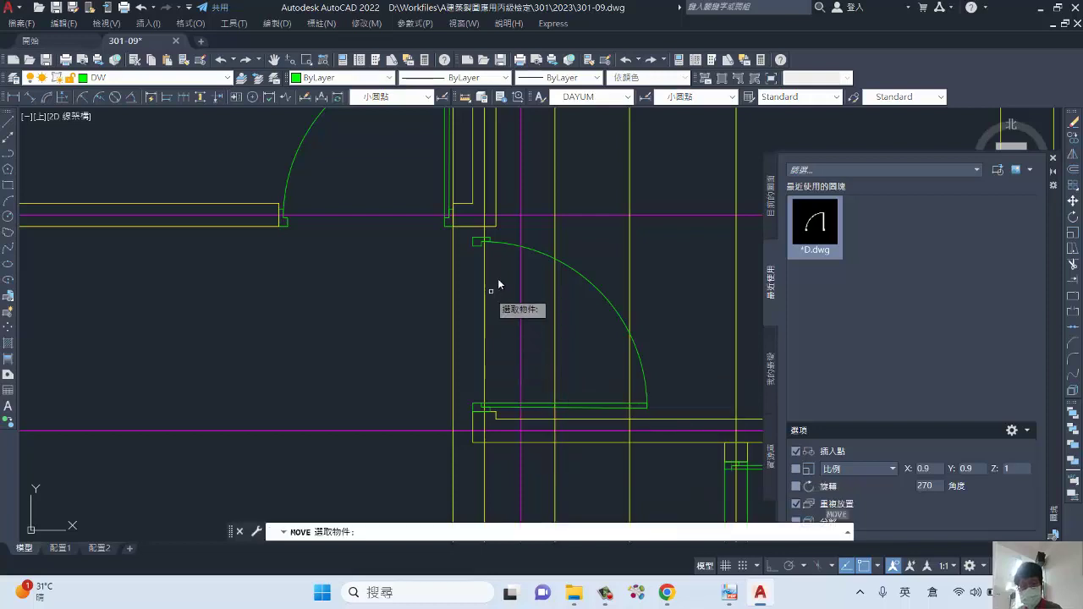
left_click(531, 251)
key("Return")
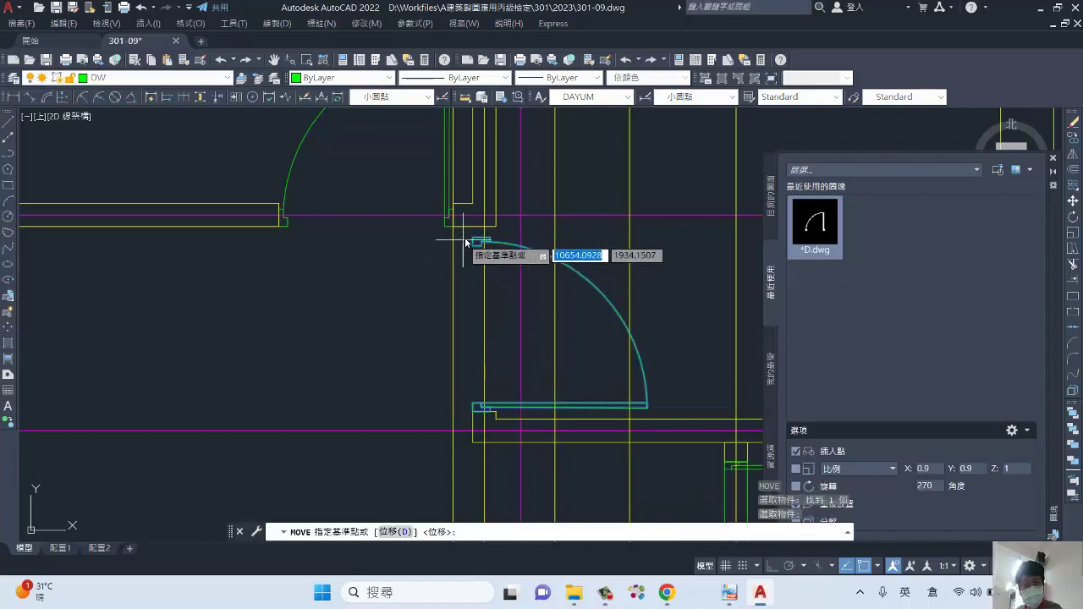
left_click(484, 227)
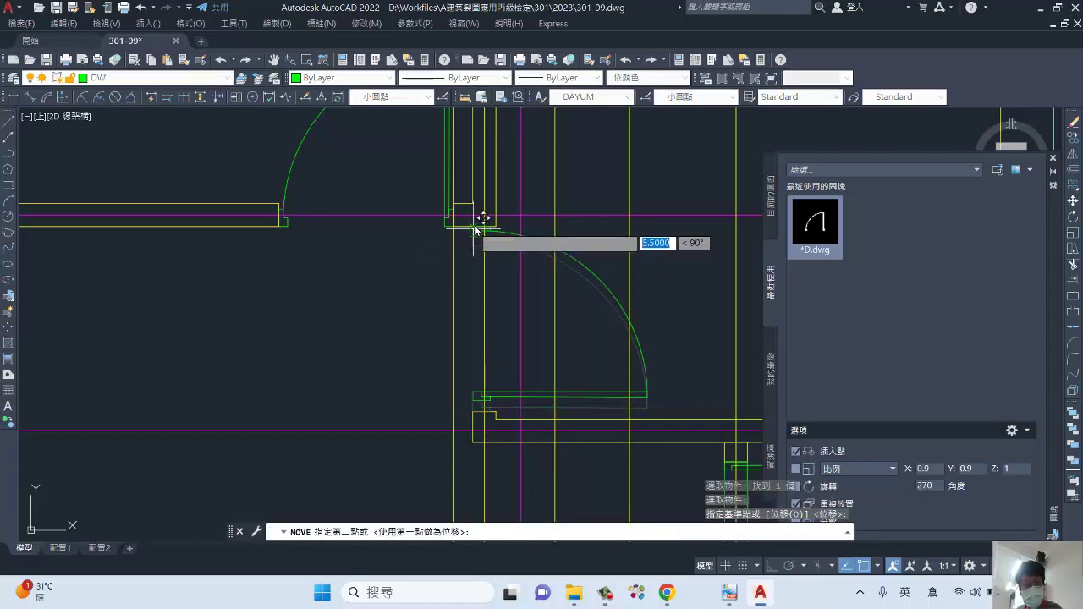
scroll(481, 216, "up", 5)
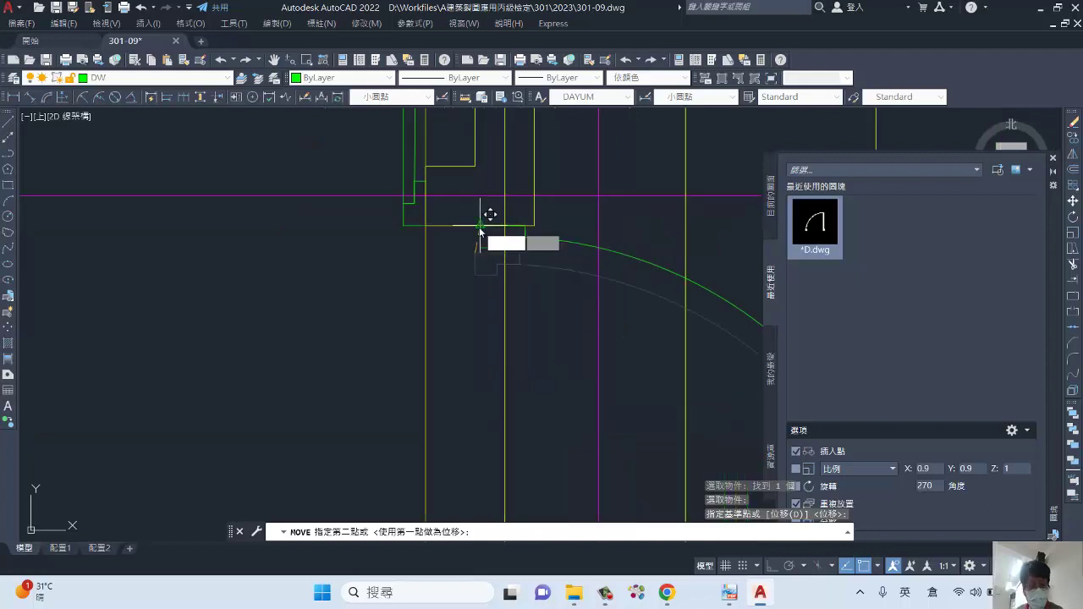
right_click(478, 228, "shift")
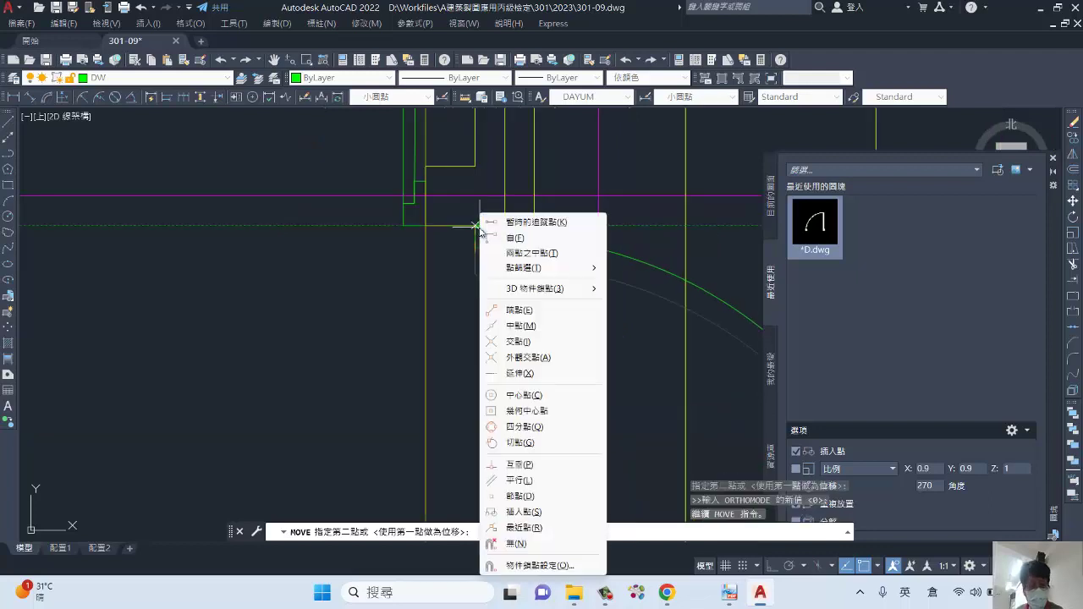
left_click(518, 465)
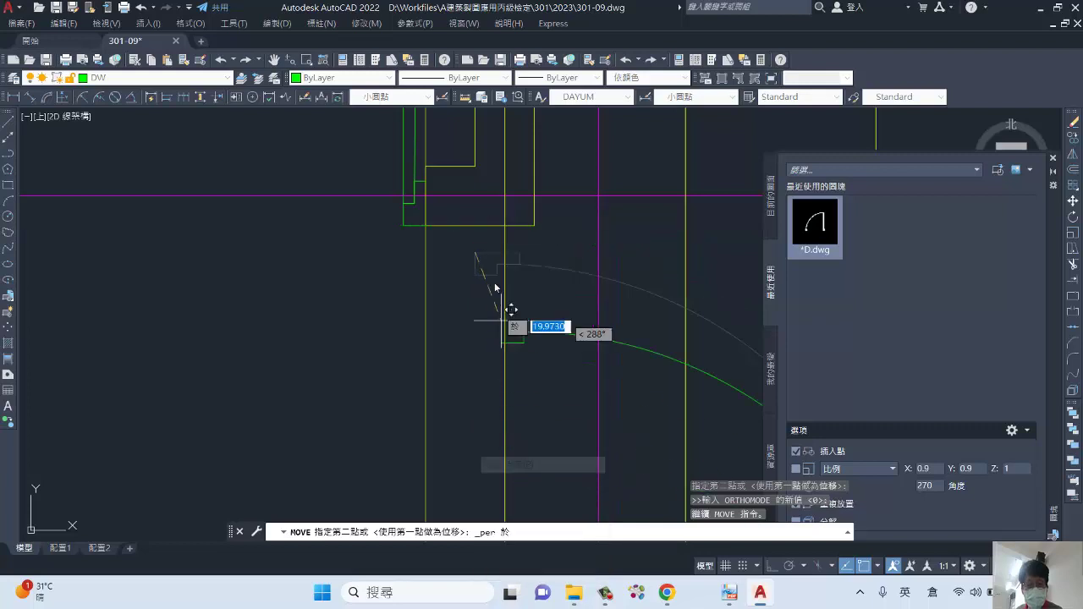
left_click(475, 227)
scroll(478, 237, "down", 2)
- Stretch the multiline wall end below the new door 5.5 upward to meet the underside of the door's lower jamb
scroll(524, 329, "up", 5)
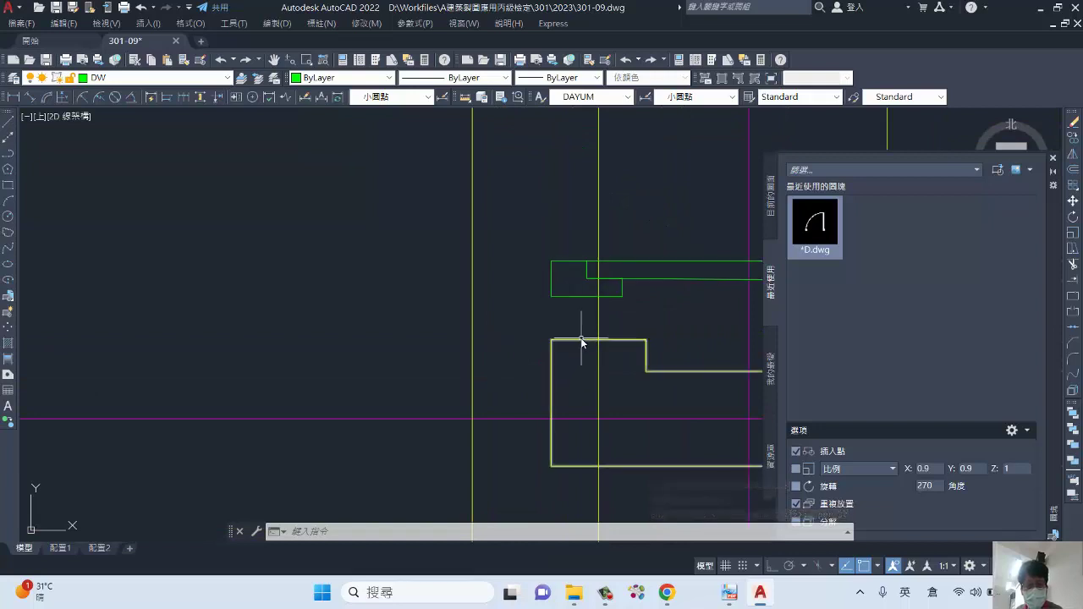
left_click(583, 339)
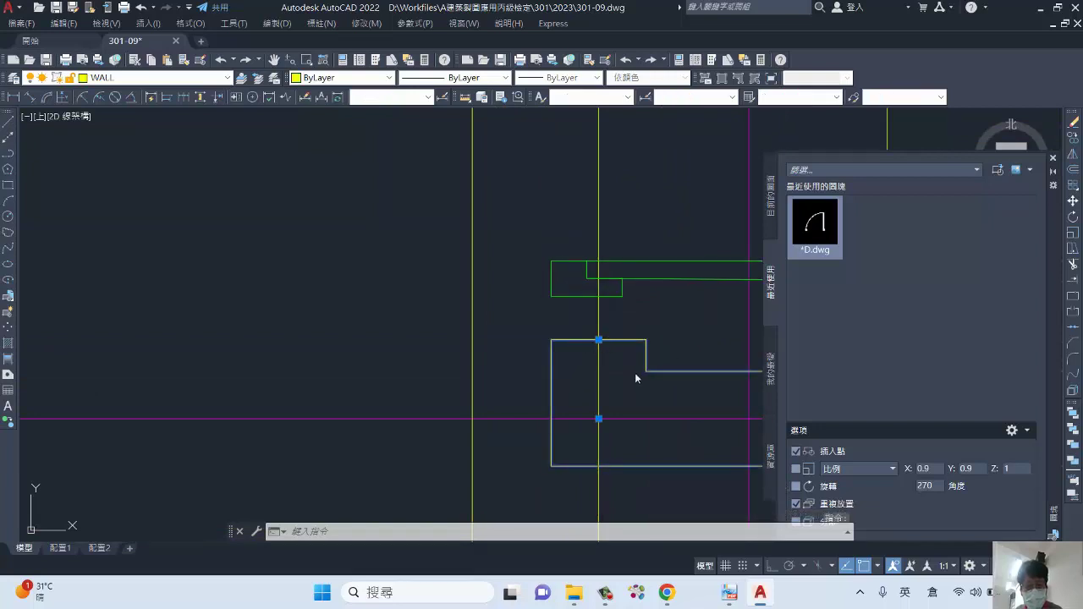
double_click(554, 383)
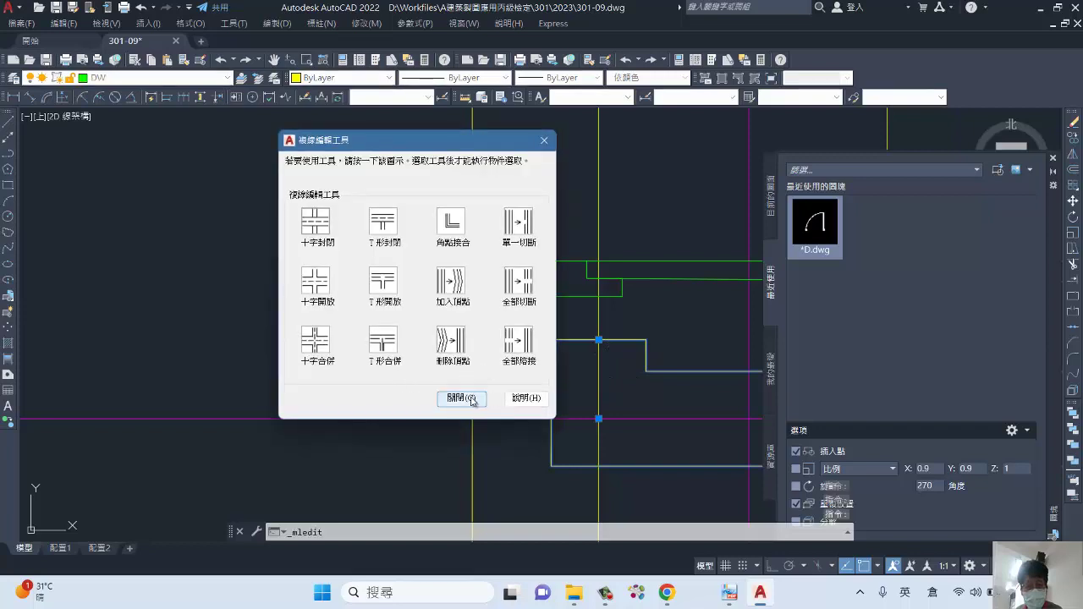
left_click(471, 399)
left_click(584, 341)
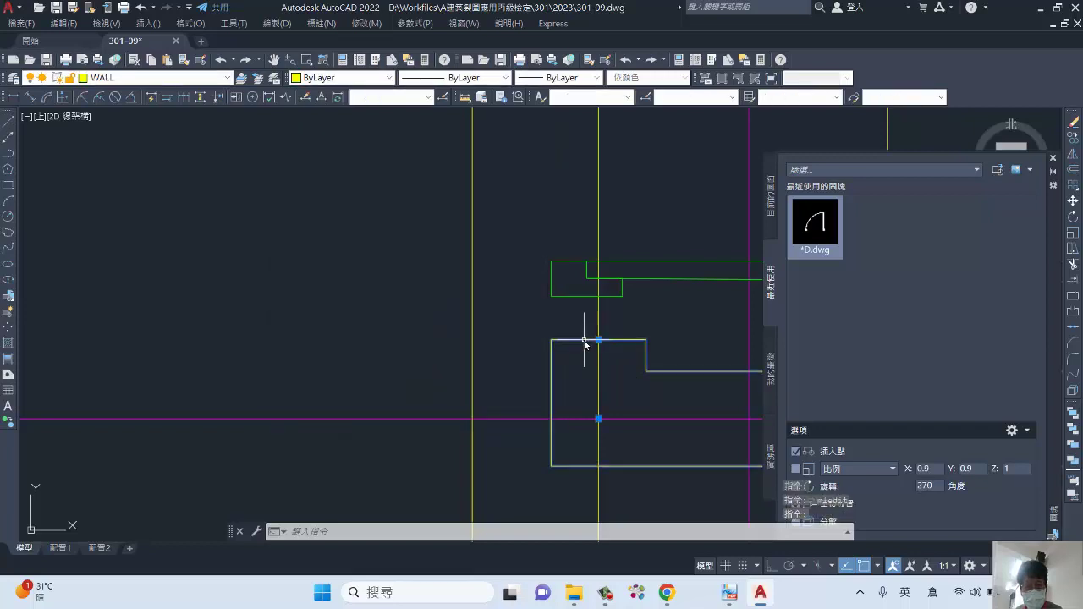
left_click(598, 340)
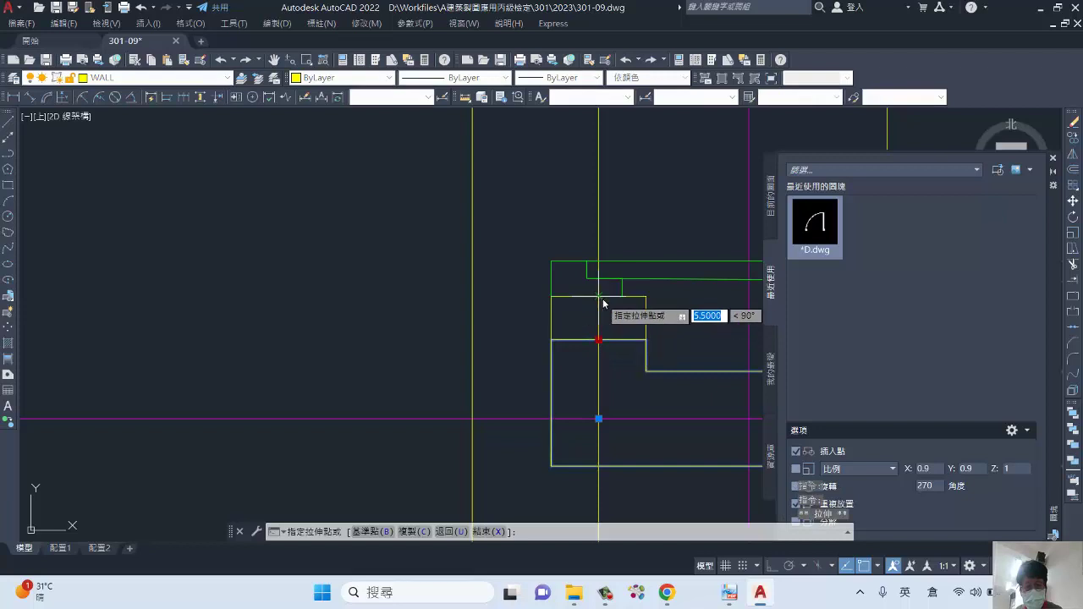
left_click(599, 300)
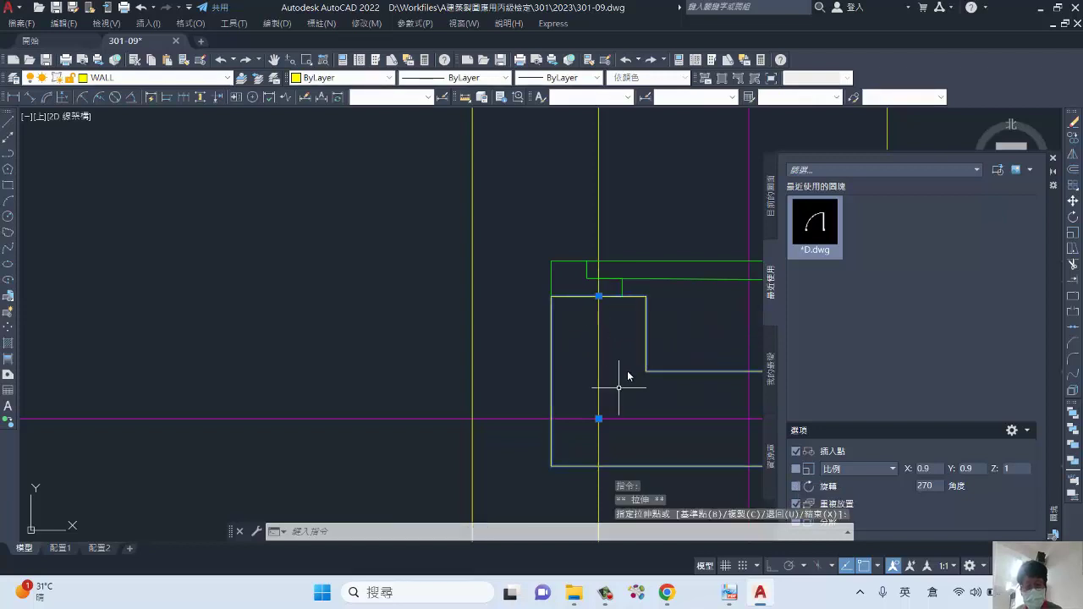
key("Escape")
key("Escape")
scroll(602, 360, "down", 5)
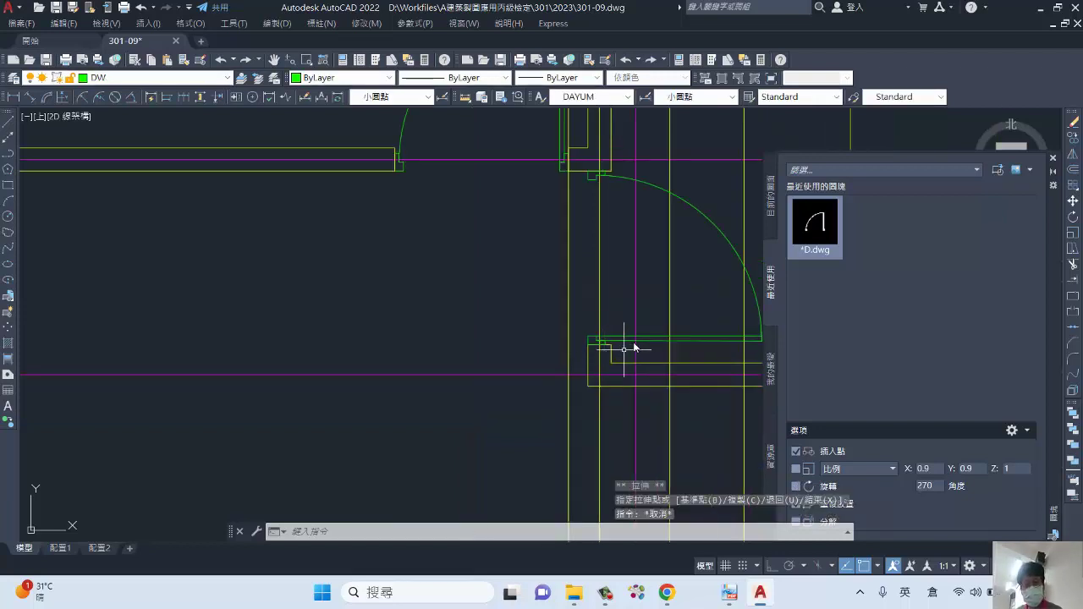
- Check the reference floor plan in PDF-XChange Viewer for the D4 doors on both sides of the storage rooms, and return to AutoCAD
middle_click_drag(634, 347, 304, 335)
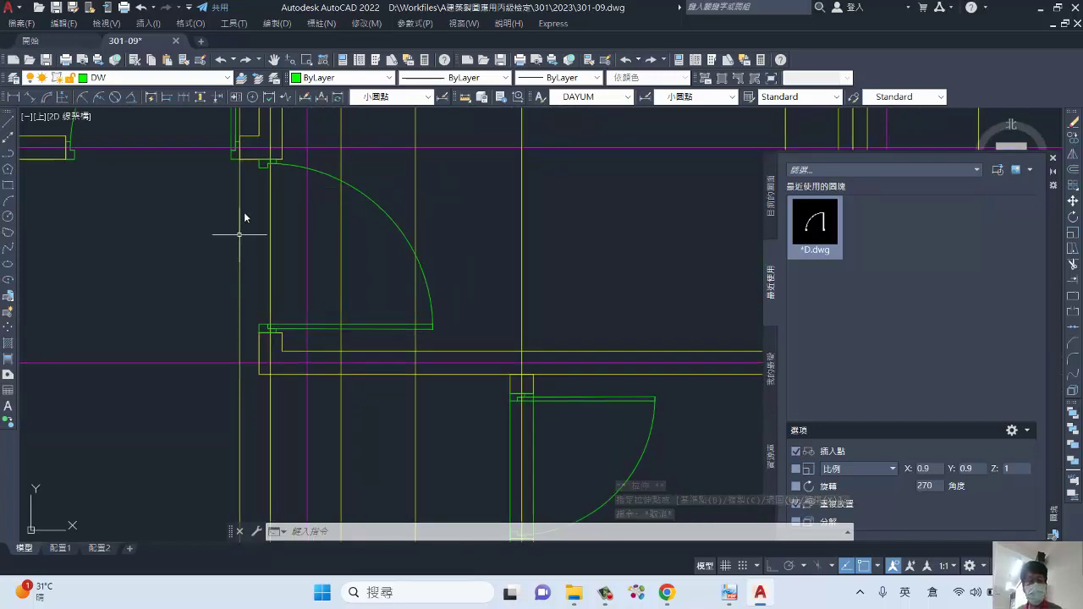
scroll(610, 292, "down", 4)
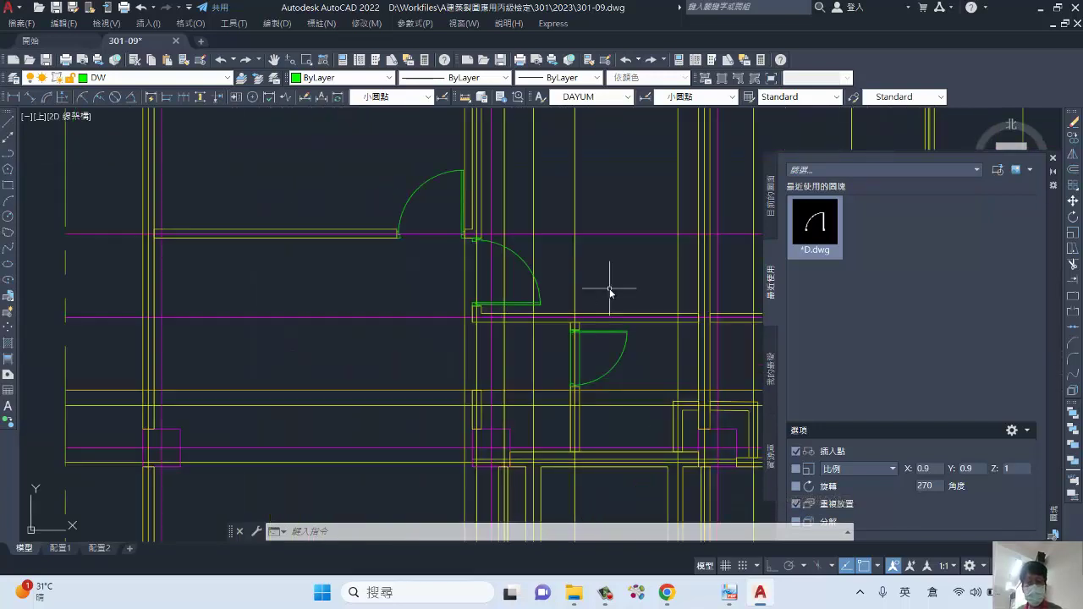
scroll(610, 292, "down", 4)
middle_click_drag(587, 290, 398, 290)
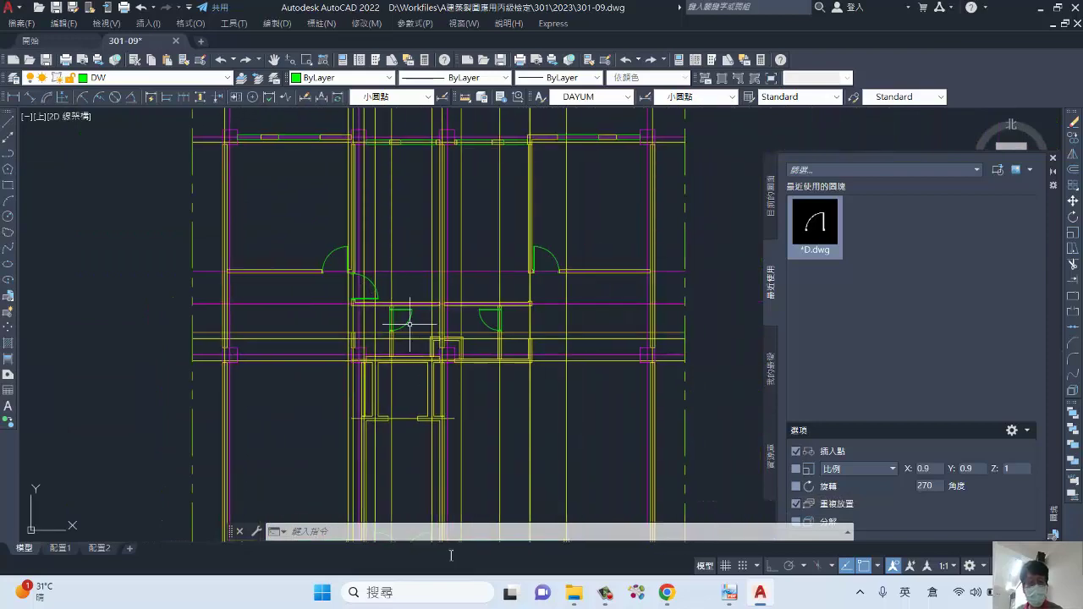
left_click(730, 593)
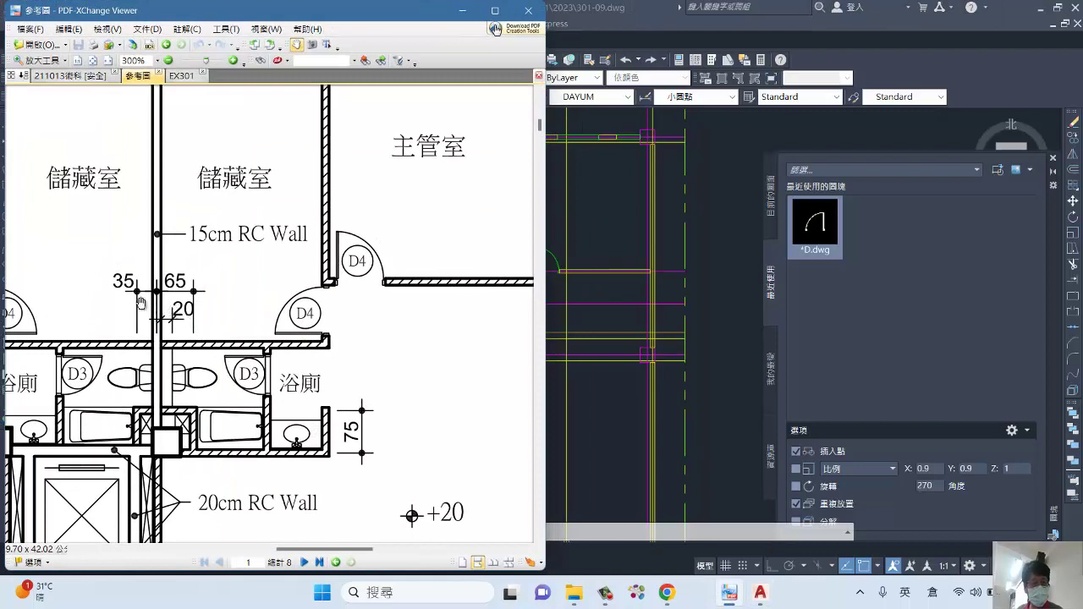
left_click_drag(141, 303, 306, 284)
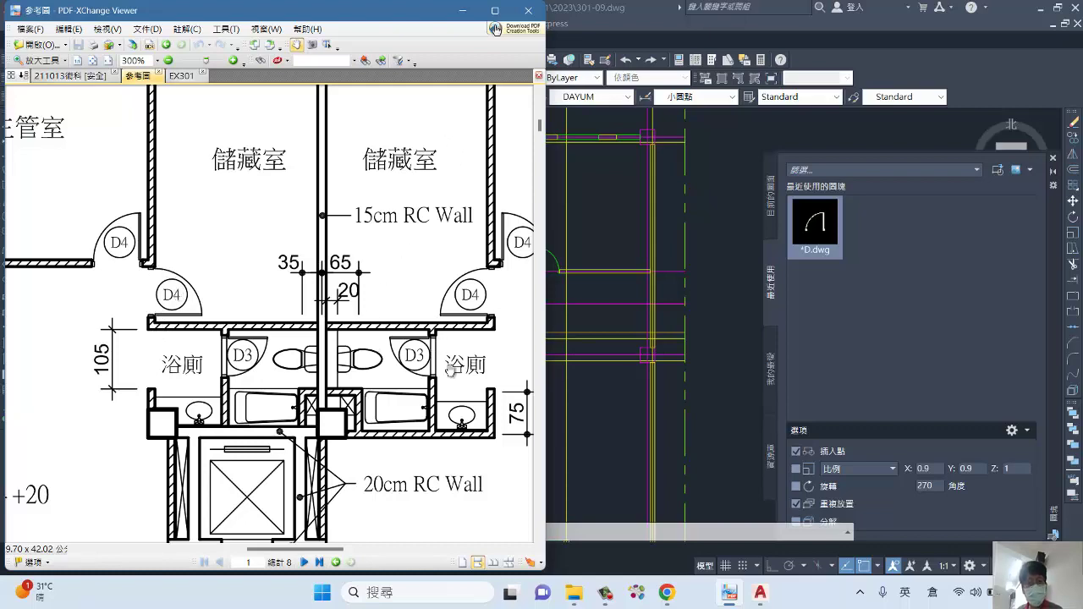
left_click(462, 11)
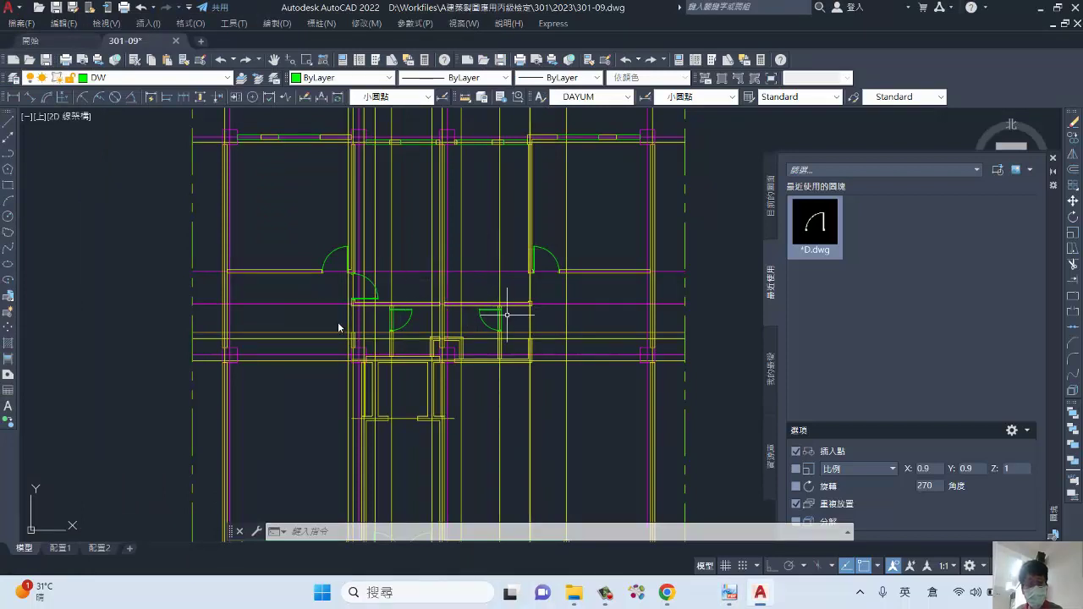
- Start mirroring the left storage room's new door, with the mirror line beginning midway between the centreline intersections at the wall's right and left ends
scroll(314, 295, "up", 2)
middle_click_drag(559, 309, 246, 295)
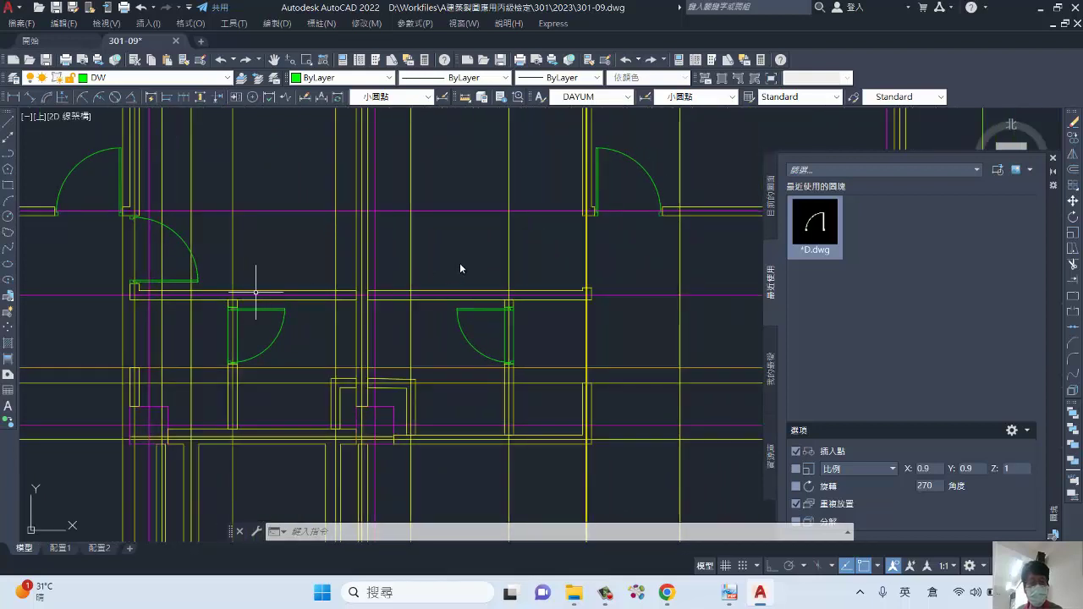
type("mi")
key("Return")
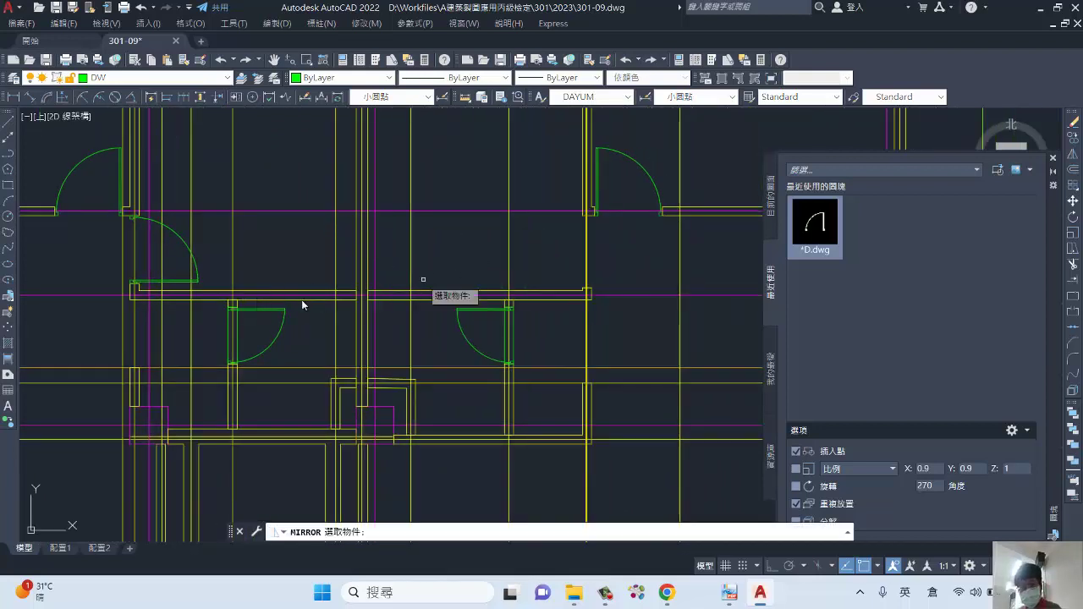
left_click(196, 259)
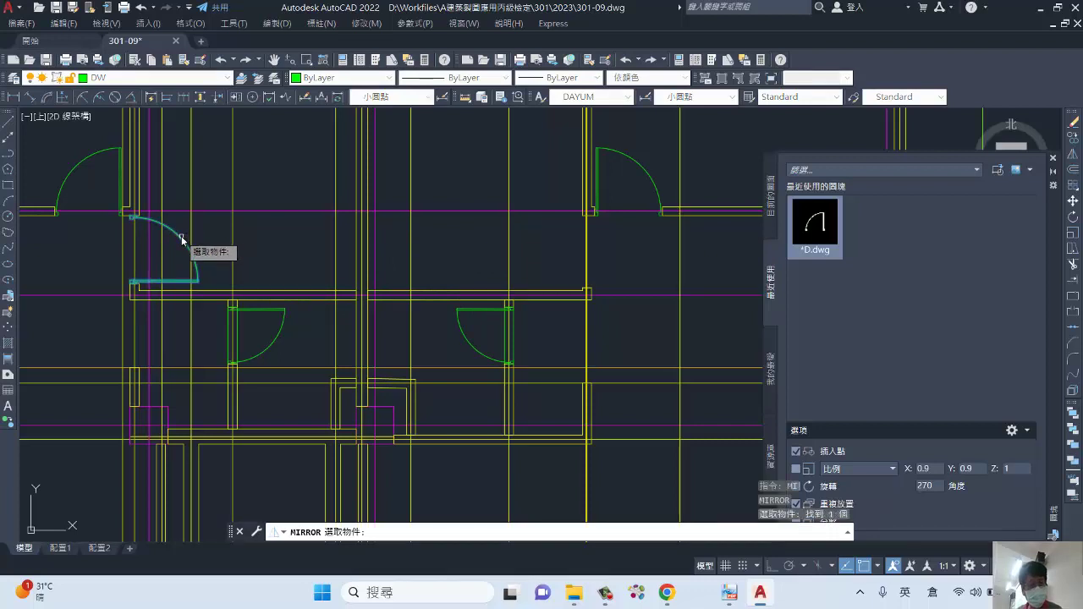
key("Return")
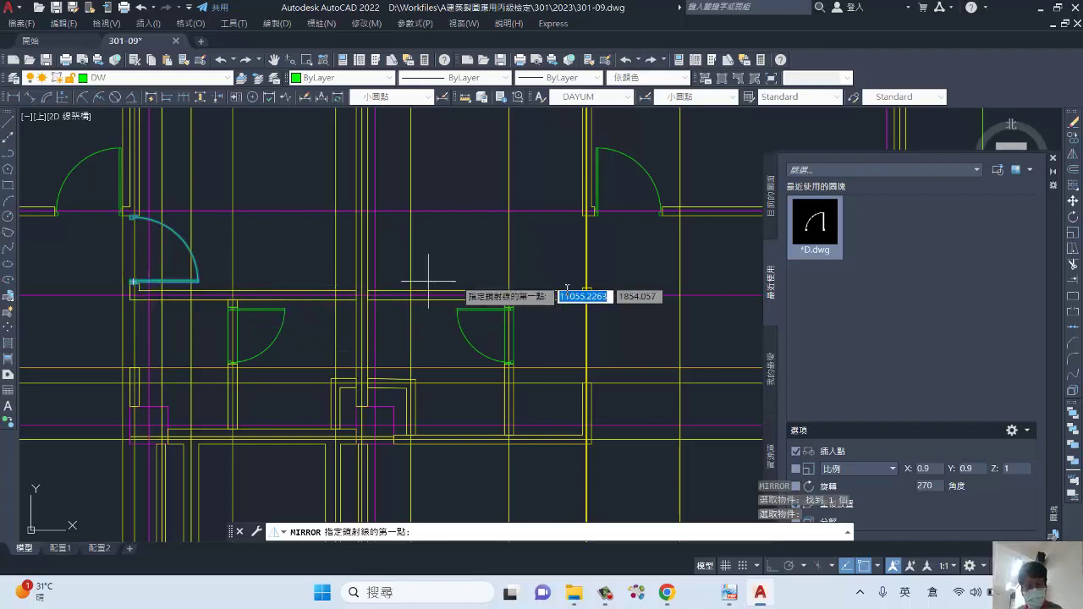
scroll(590, 296, "up", 5)
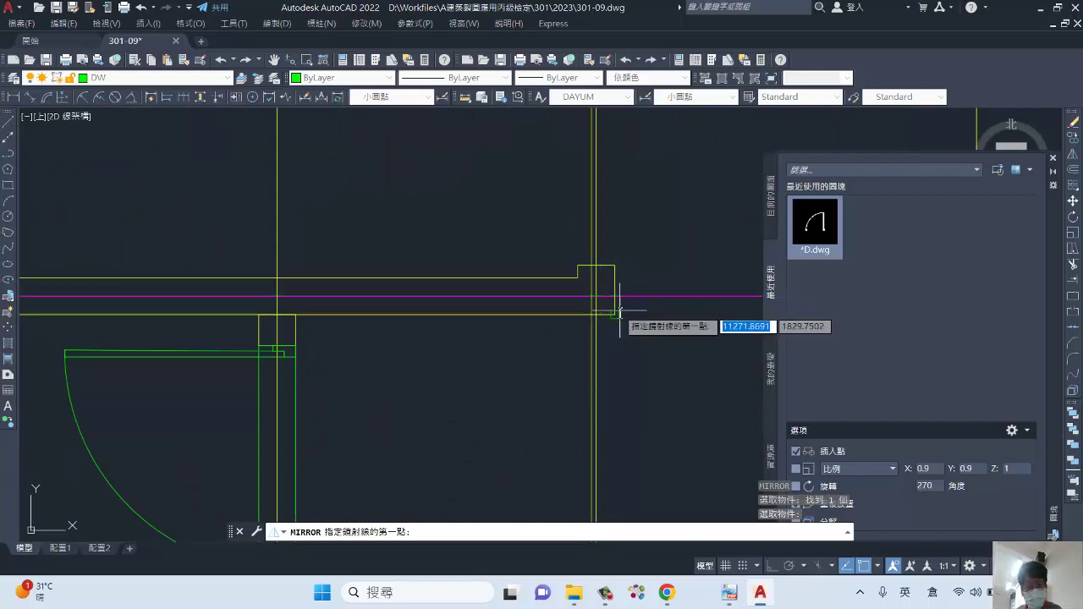
scroll(237, 335, "down", 3)
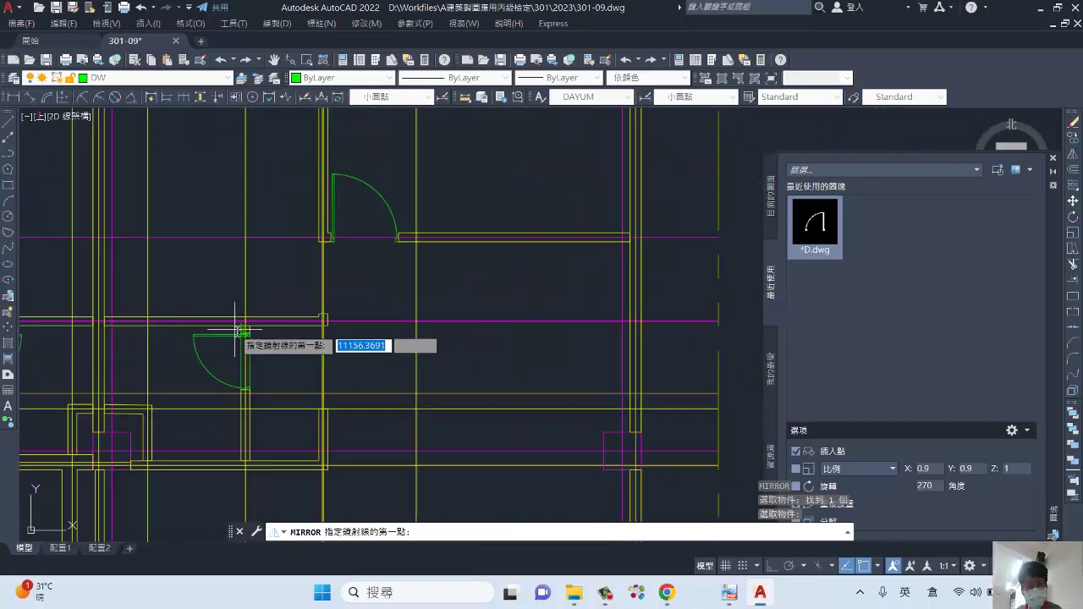
key("F8")
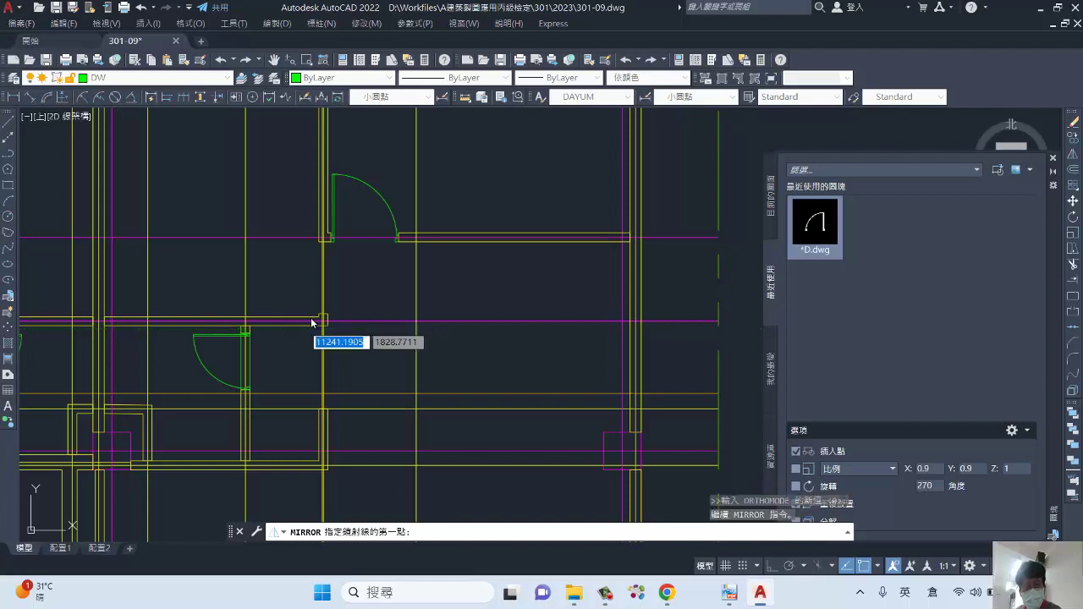
right_click(313, 322, "shift")
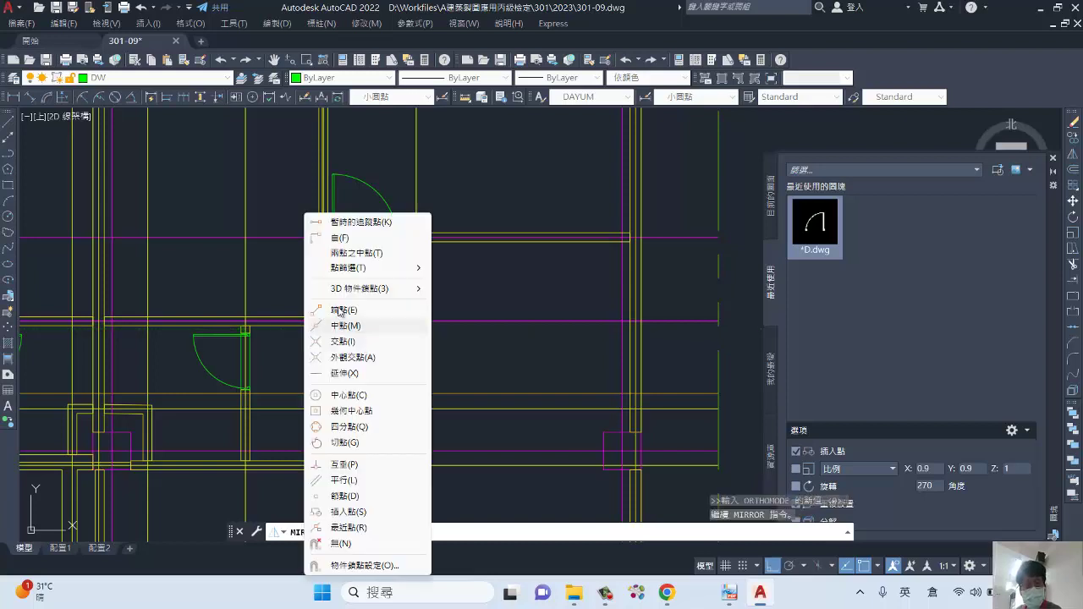
left_click(378, 254)
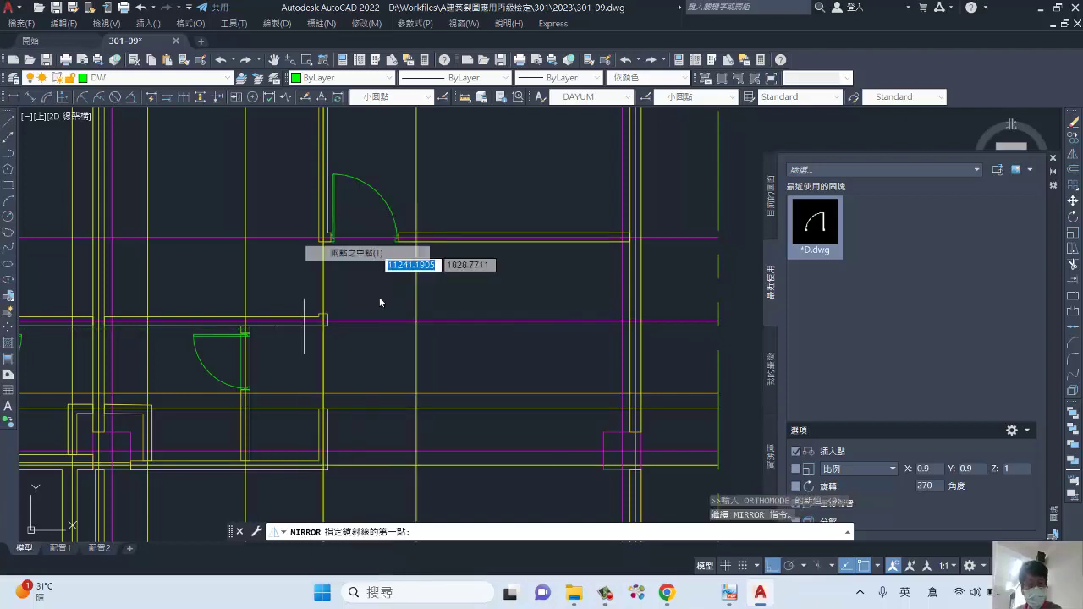
scroll(327, 329, "up", 5)
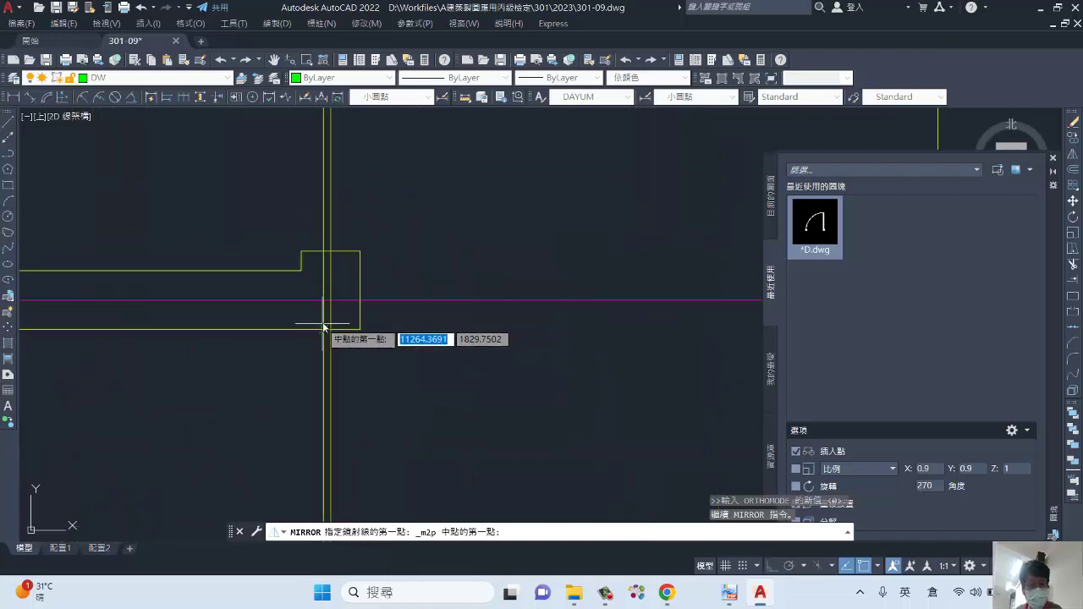
left_click(330, 299)
scroll(245, 301, "down", 5)
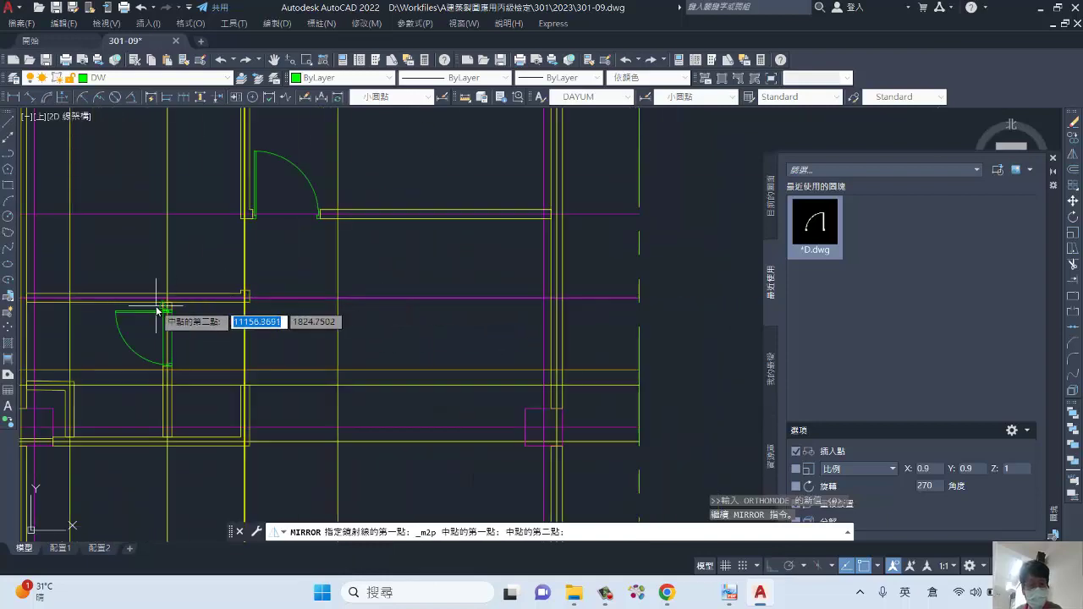
middle_click_drag(238, 308, 539, 323)
scroll(462, 315, "up", 6)
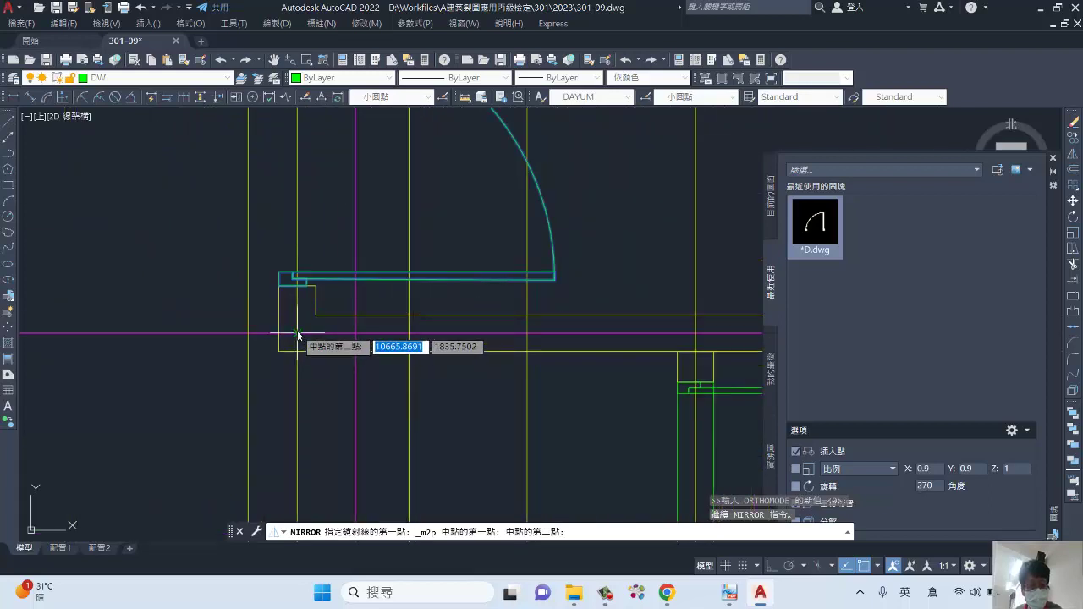
left_click(298, 336)
- Run the mirror line vertically upward along the central wall to mirror the door into the right storage room
scroll(644, 295, "down", 4)
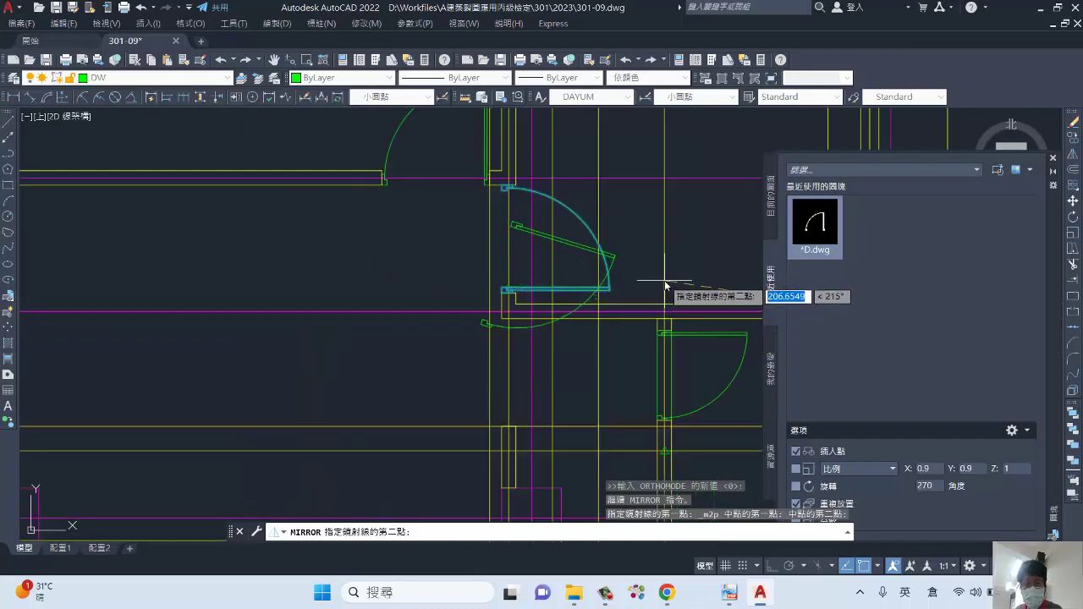
scroll(664, 286, "down", 3)
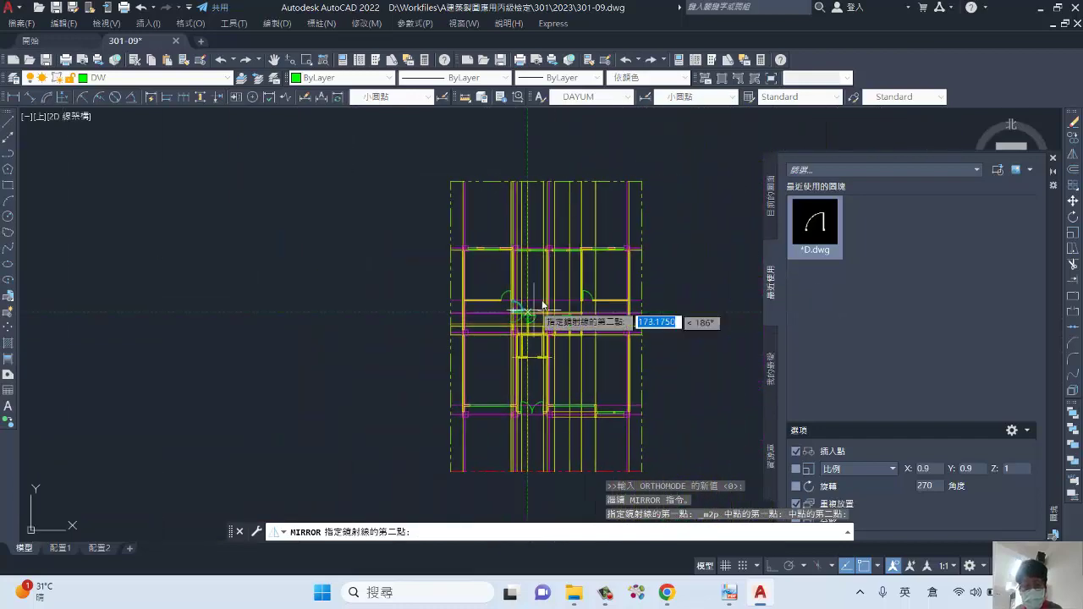
scroll(525, 304, "up", 5)
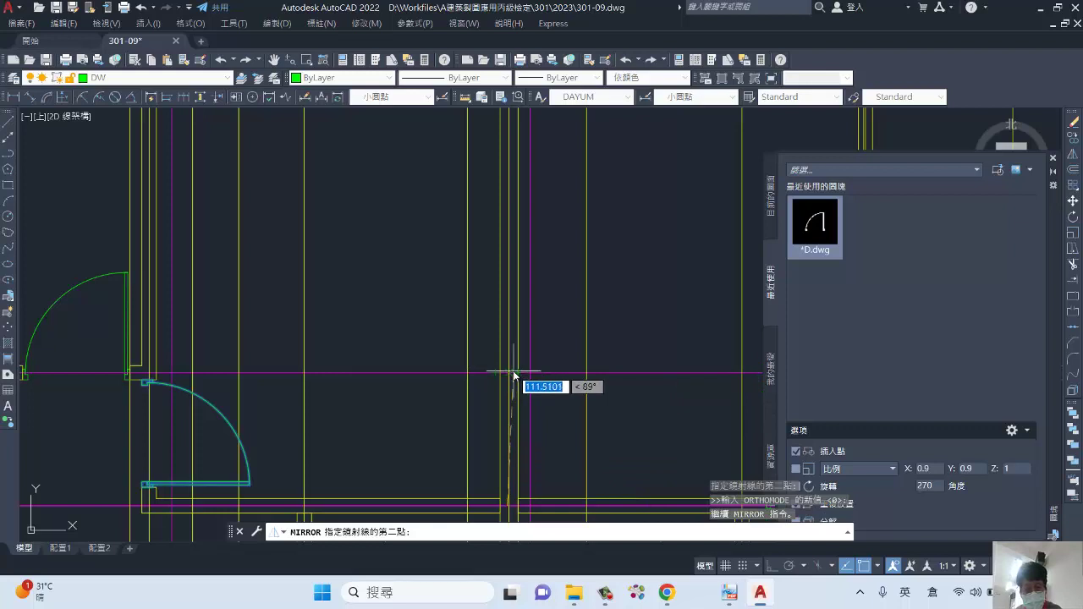
scroll(513, 373, "up", 3)
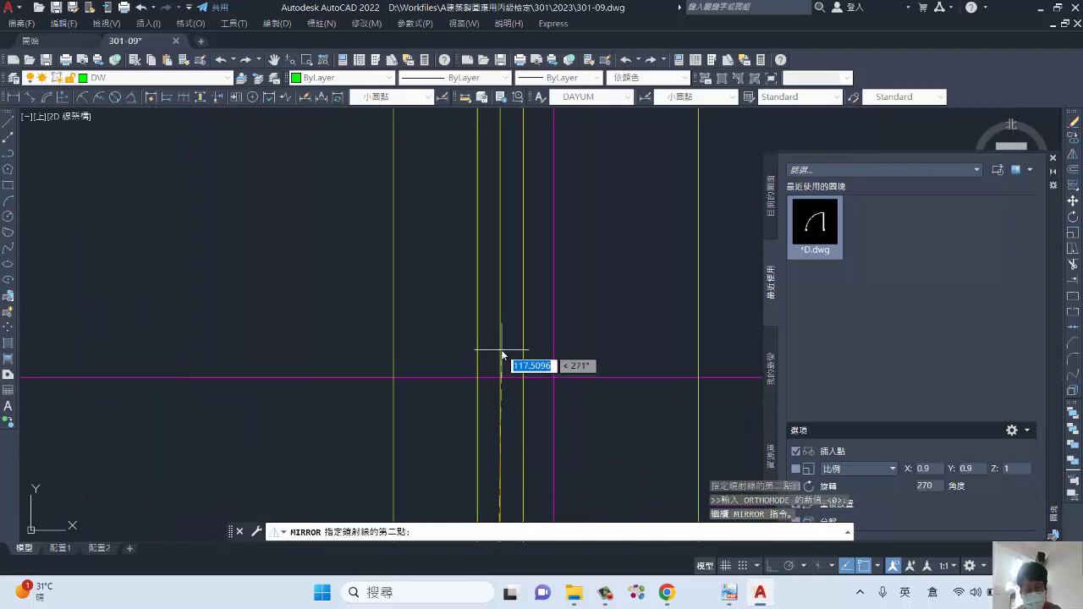